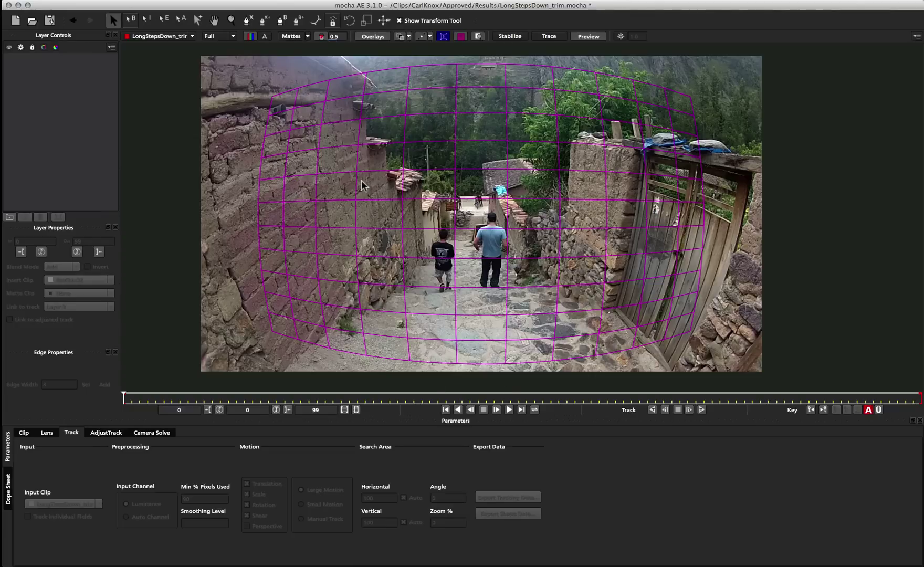
Draw a closed X-spline shape around the wooden gate on the right
click(247, 20)
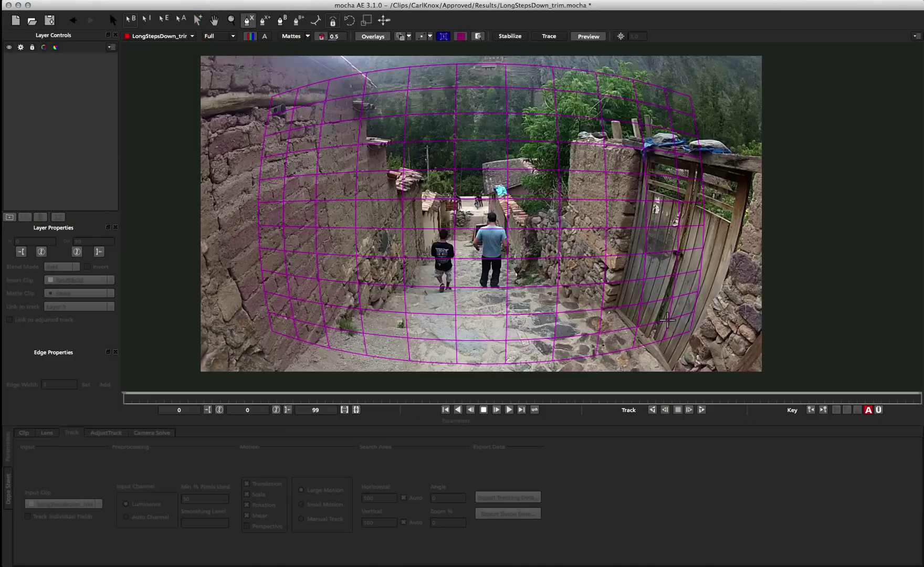
click(647, 176)
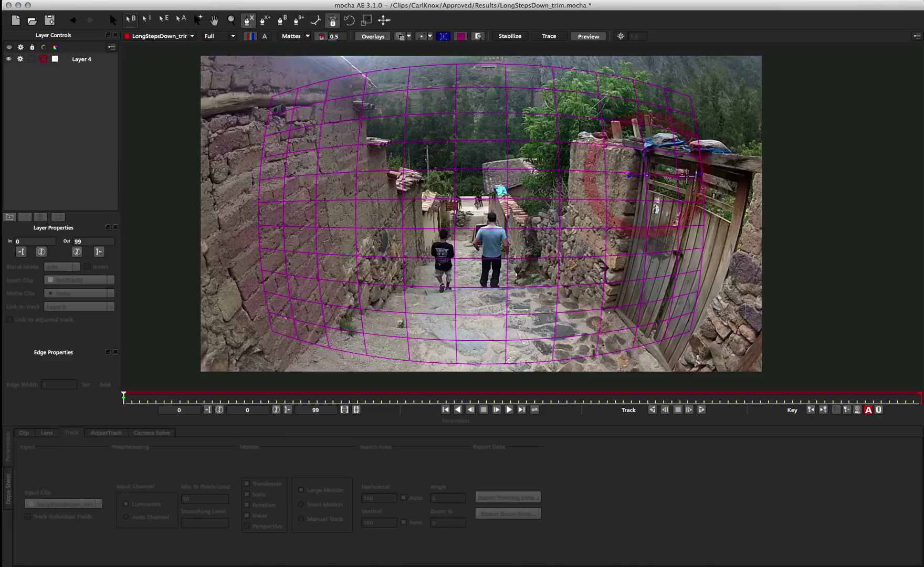
click(696, 180)
click(675, 255)
click(675, 269)
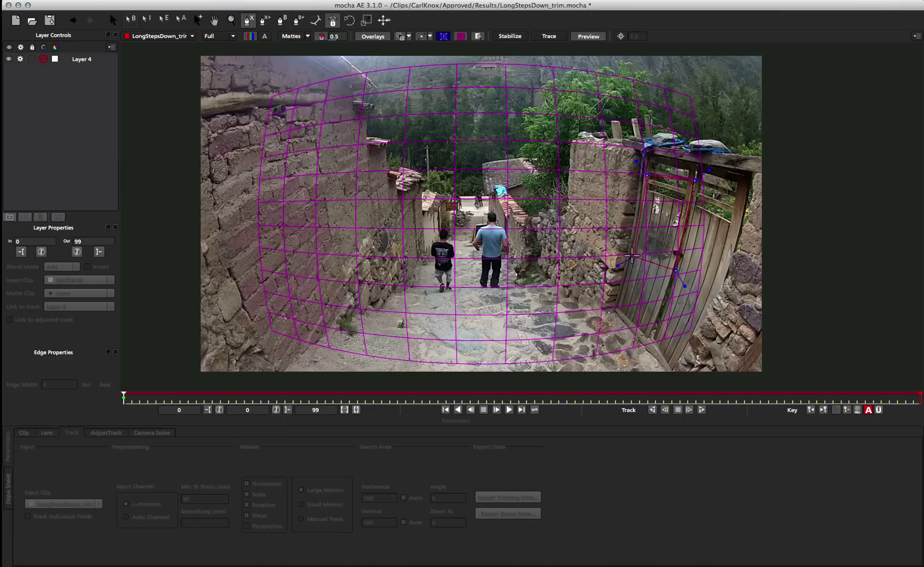
click(629, 249)
right_click(629, 249)
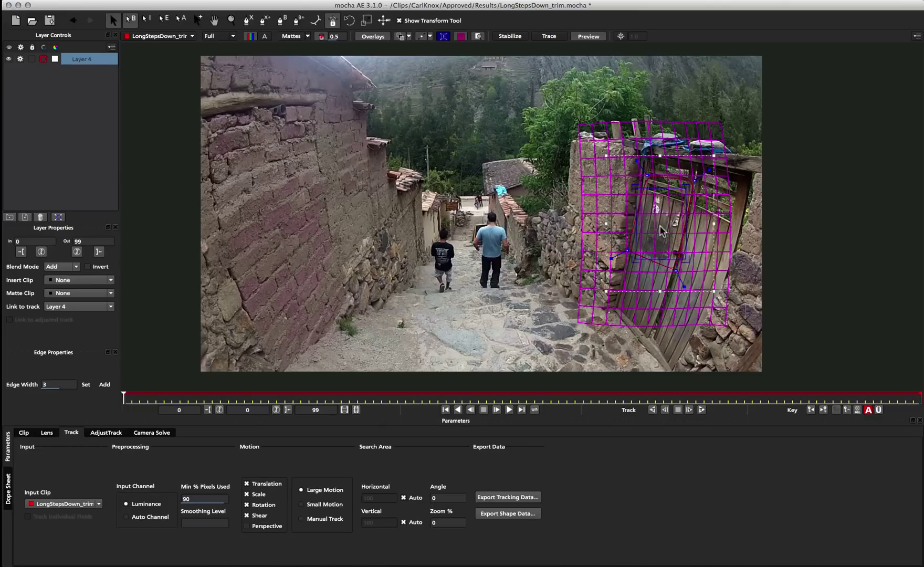
Fit the planar surface corners onto the doorway's corners and edges
drag(638, 186, 673, 217)
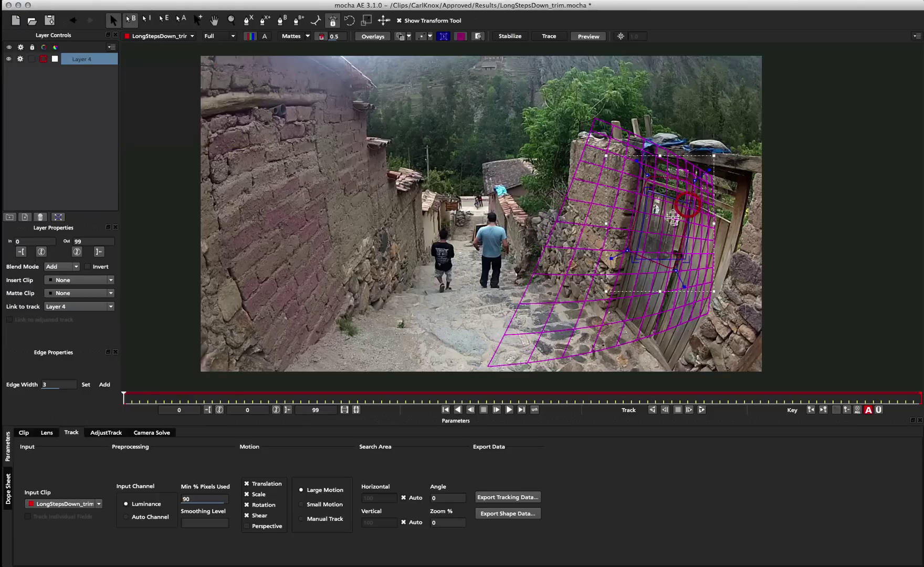
mouse_move(678, 263)
mouse_down()
mouse_move(689, 269)
mouse_move(662, 268)
mouse_up()
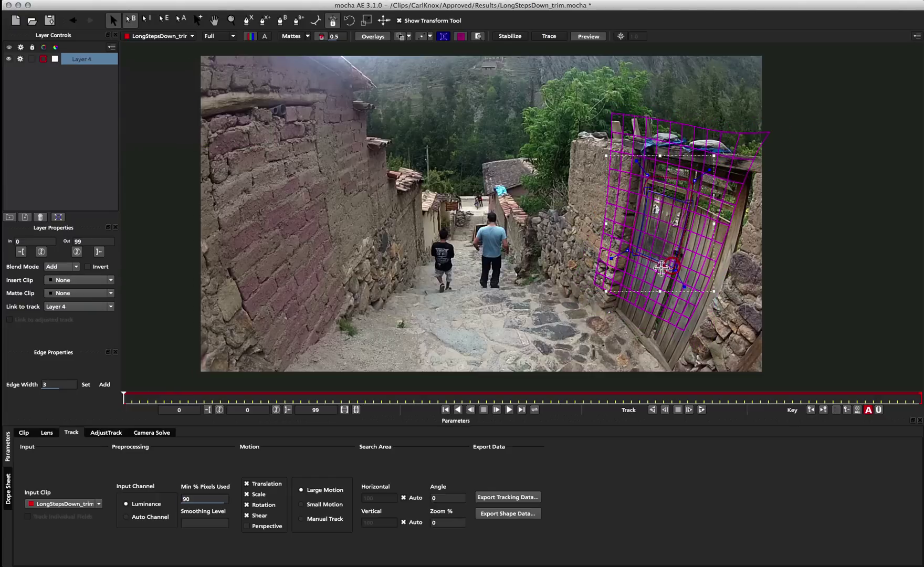
drag(766, 134, 729, 160)
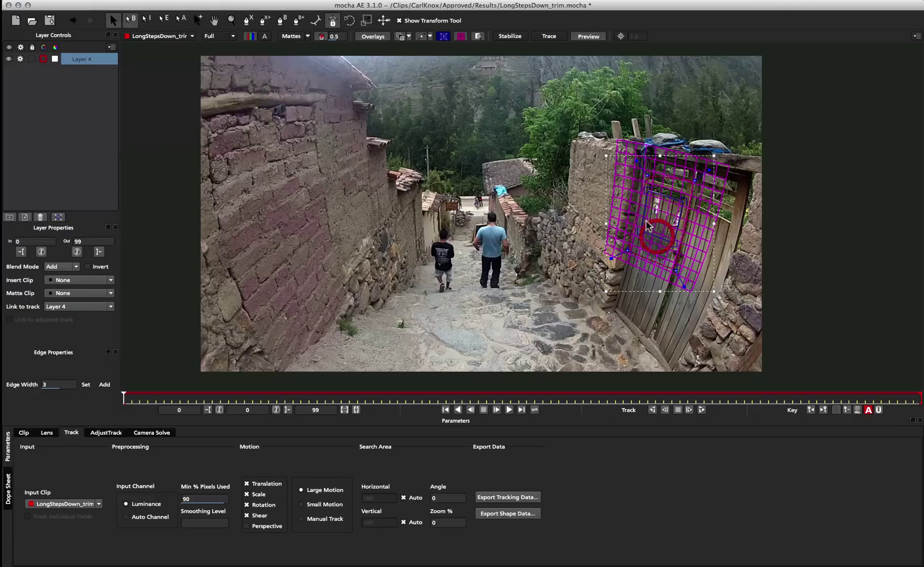
drag(648, 225, 681, 216)
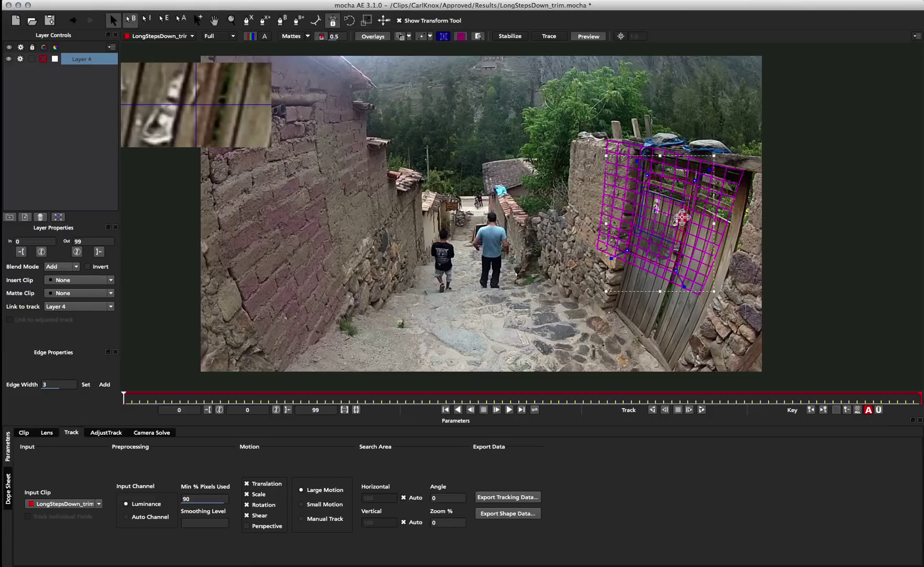
drag(655, 235, 654, 186)
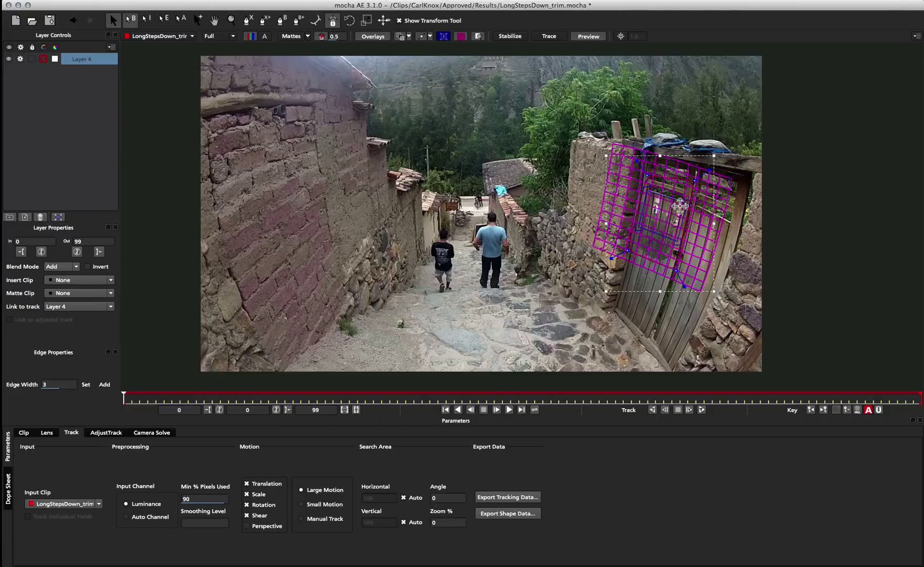
mouse_move(677, 240)
mouse_down()
mouse_move(678, 224)
mouse_move(651, 227)
mouse_move(671, 237)
mouse_up()
drag(686, 204, 682, 205)
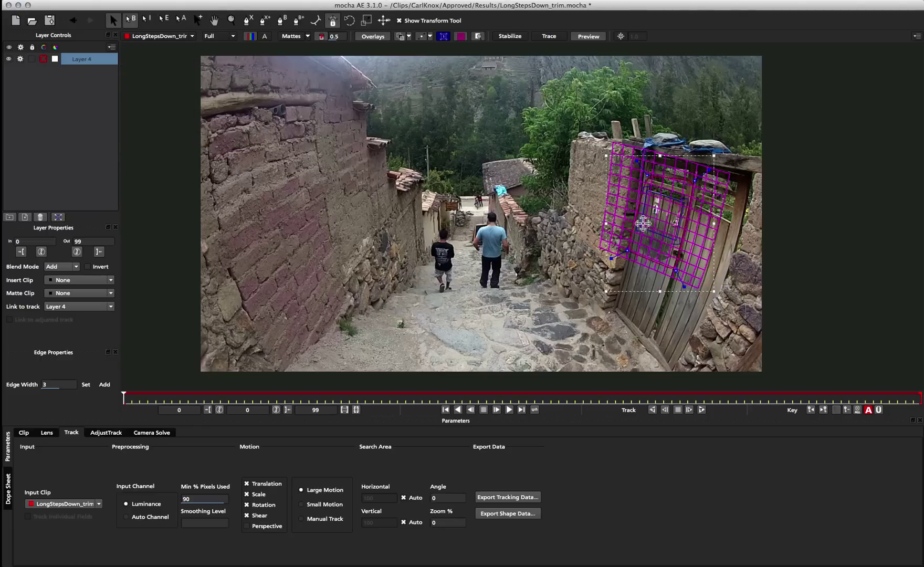
drag(639, 224, 671, 237)
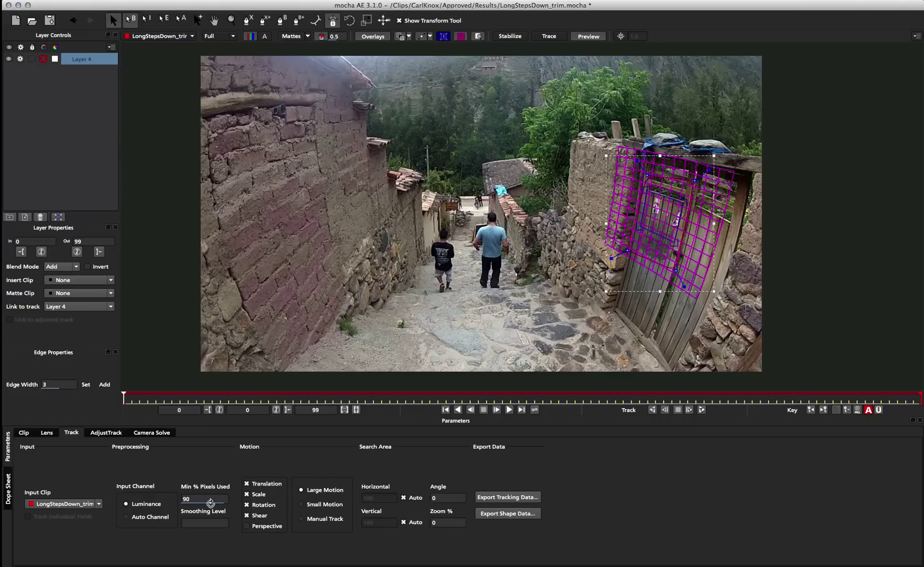
Track Layer 4 forward with Perspective motion enabled, then play back to check the grid stays on the door
click(267, 530)
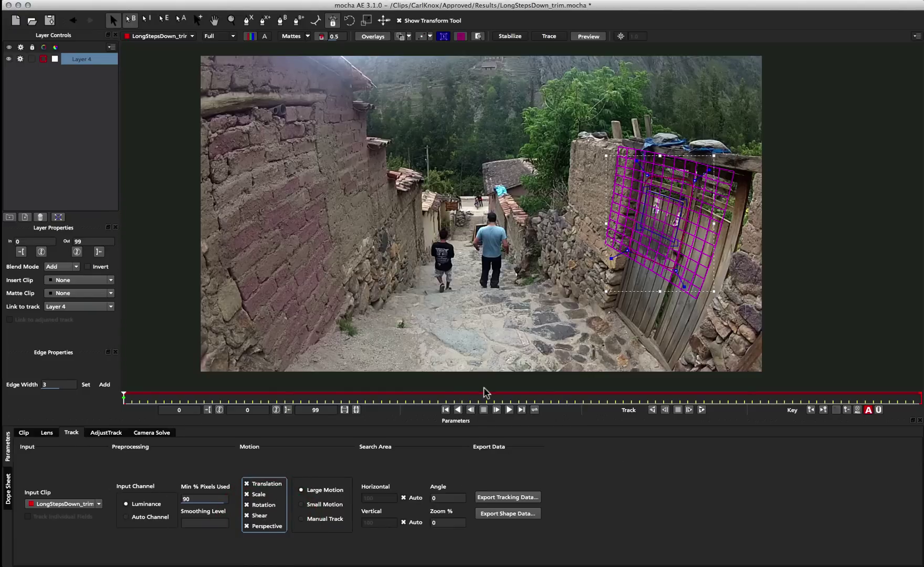
click(702, 409)
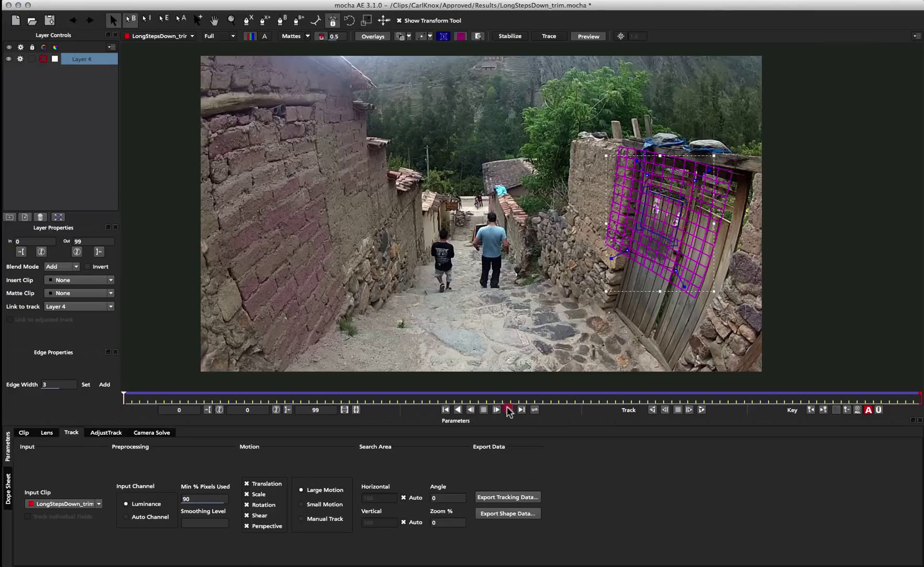
click(509, 409)
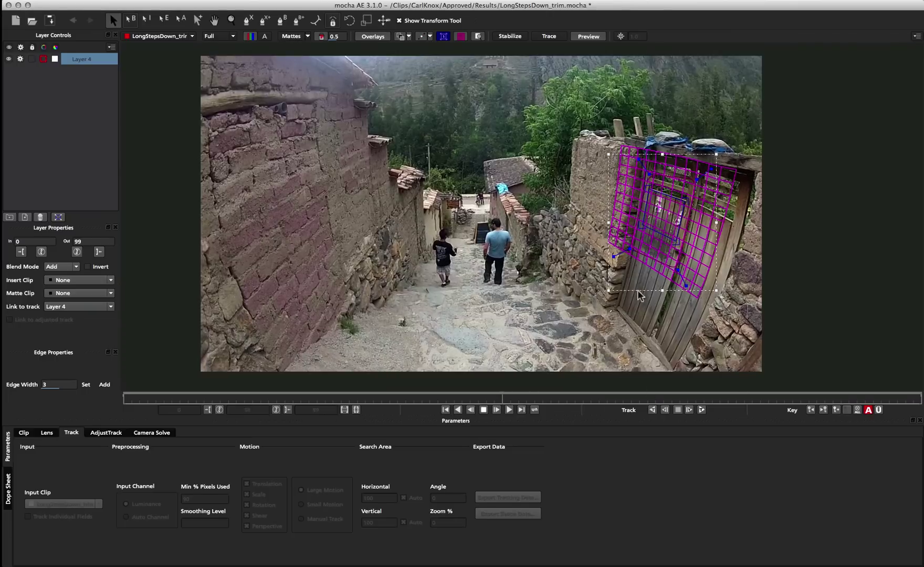
From frame 0, copy Layer 4's AE Corner Pin data with Remove lens distortion ticked to the clipboard
click(482, 409)
click(445, 409)
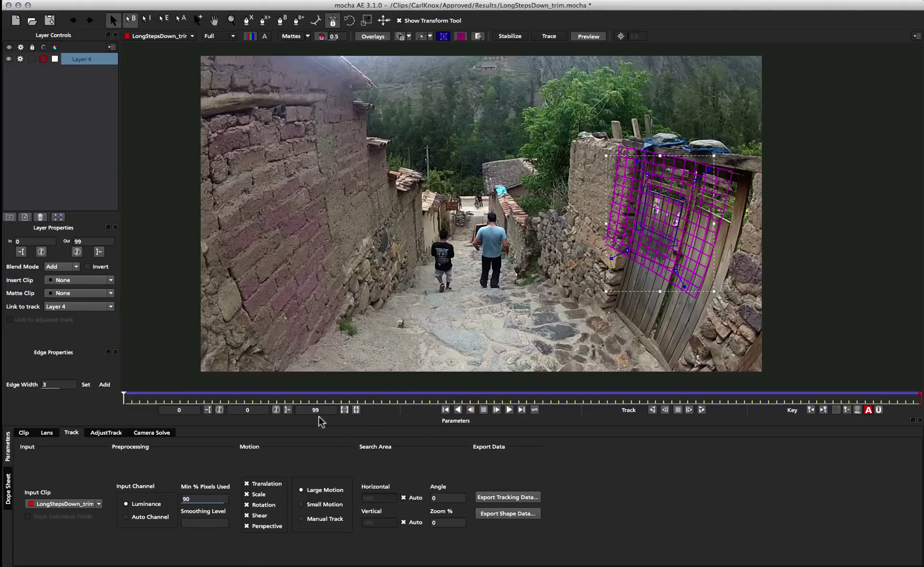
click(532, 497)
drag(439, 262, 437, 203)
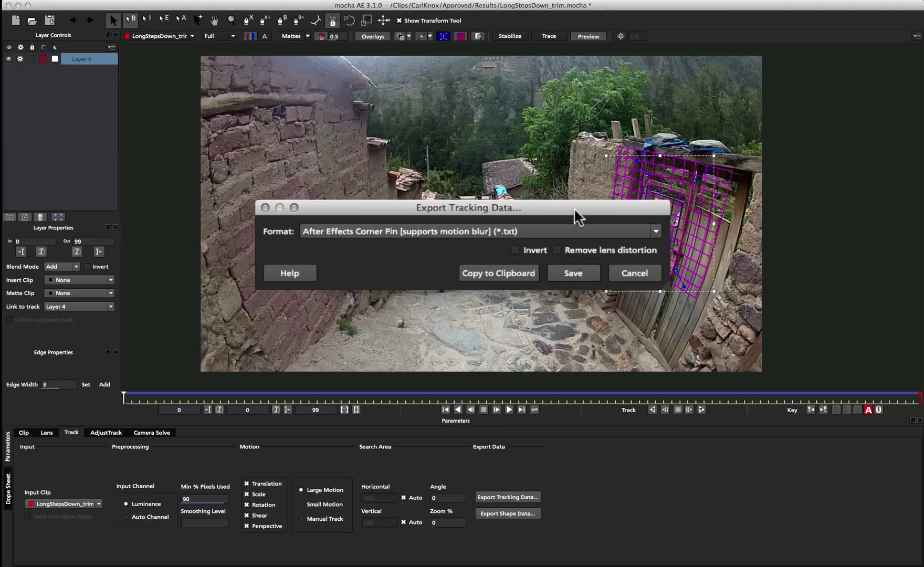
drag(573, 208, 573, 180)
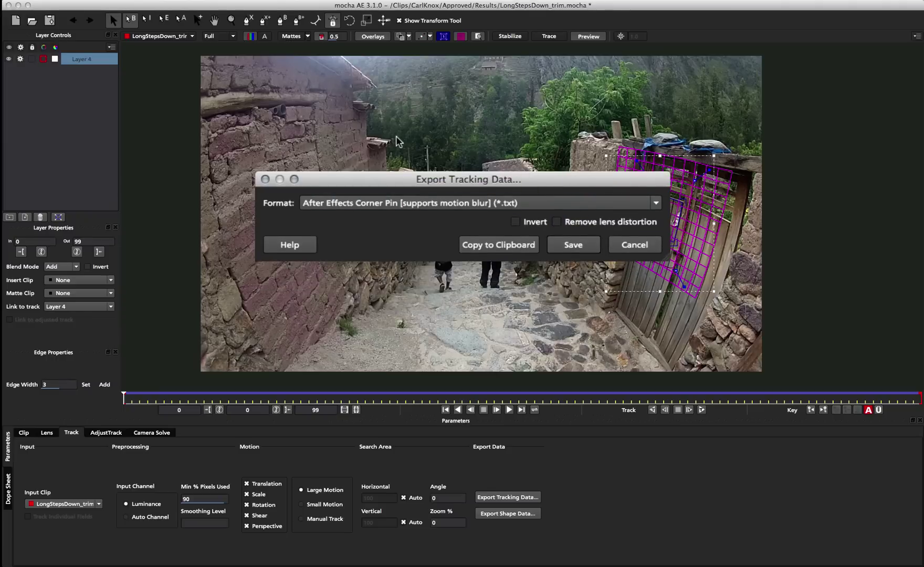
click(575, 223)
drag(598, 174, 596, 139)
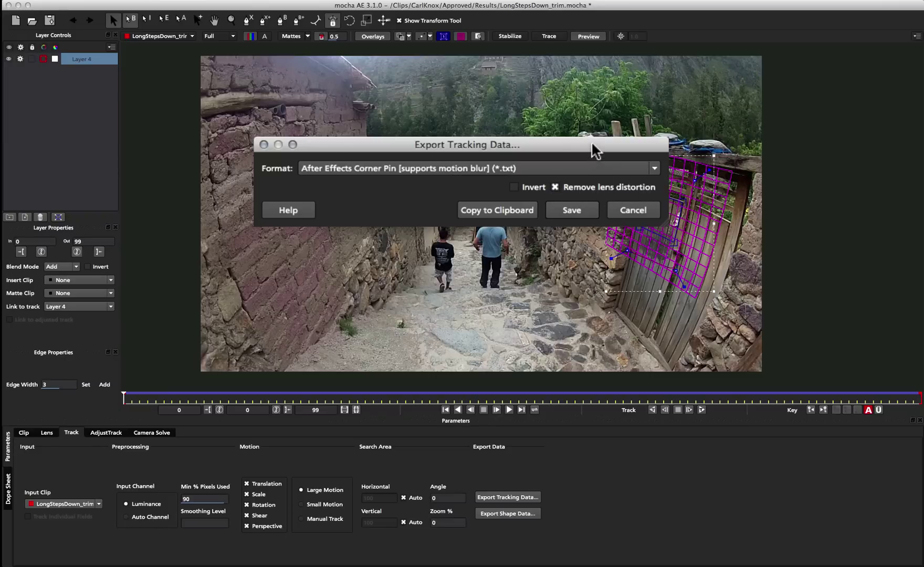
drag(592, 145, 571, 143)
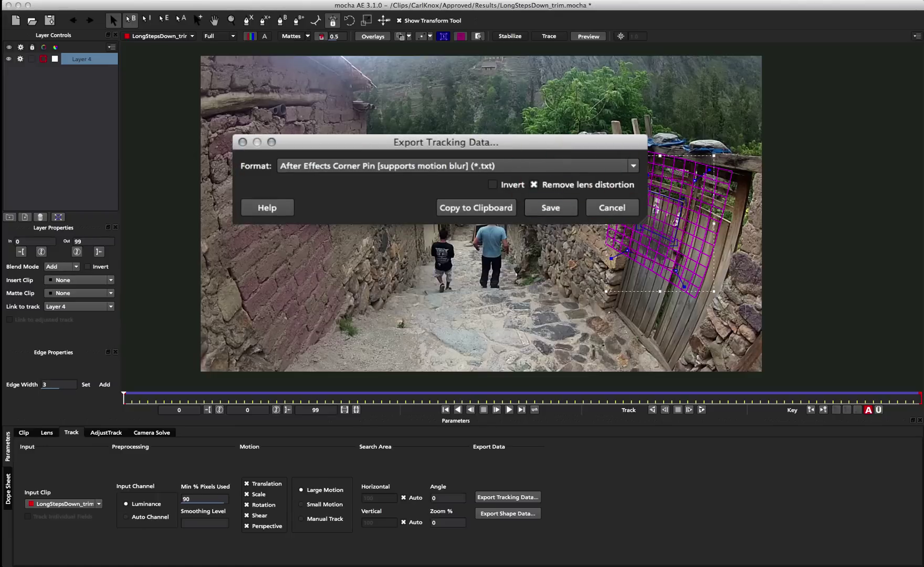
click(480, 208)
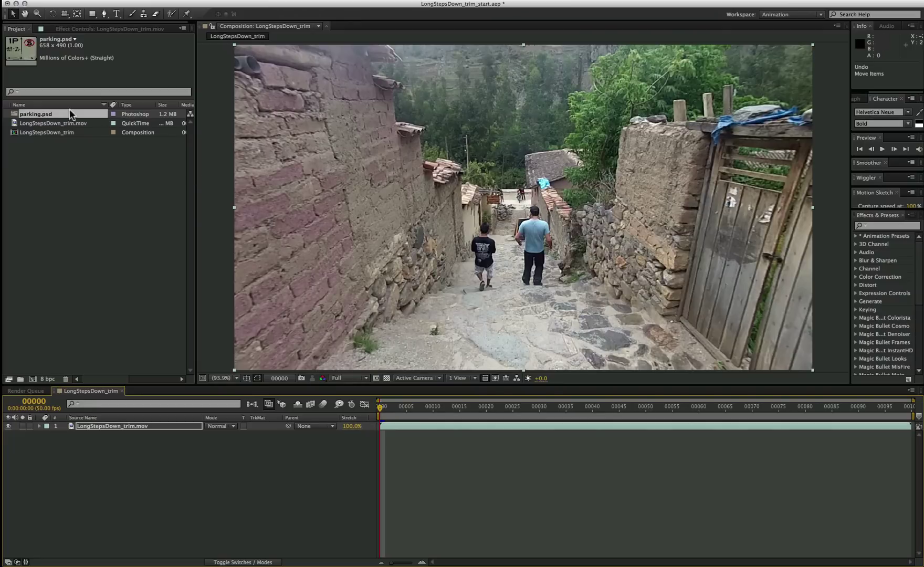
Add parking.psd over the alley footage and pre-compose it as 'parking comp', moving all attributes
drag(48, 115, 98, 425)
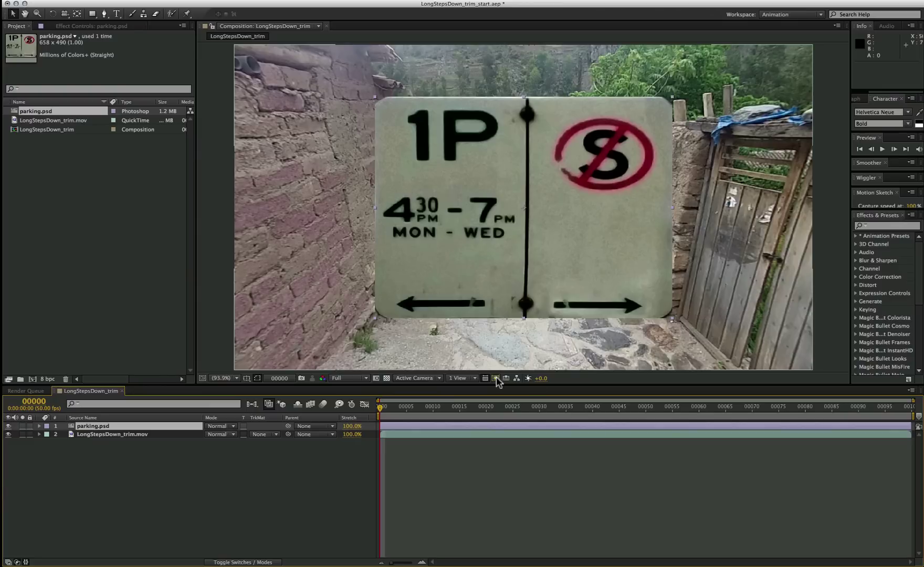
click(99, 427)
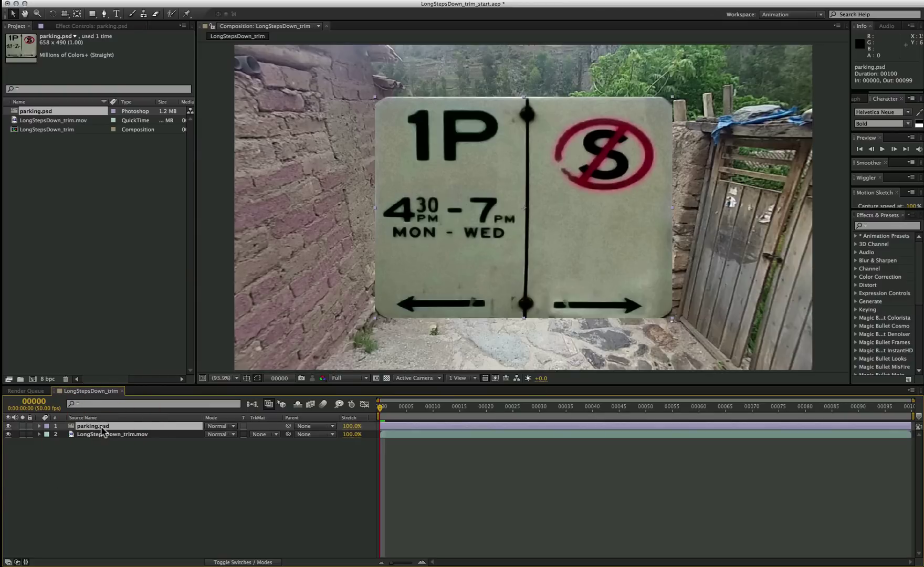
key(ctrl+shift+c)
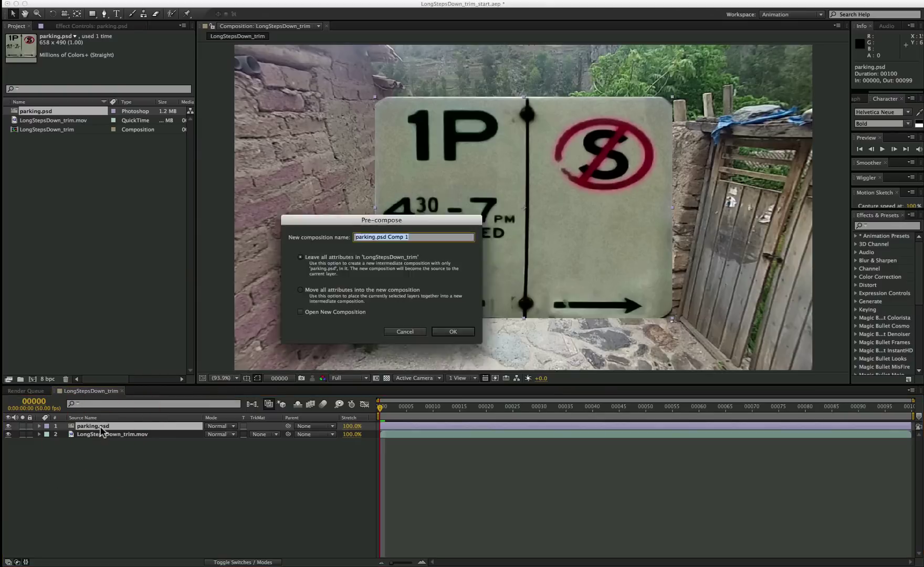
click(305, 294)
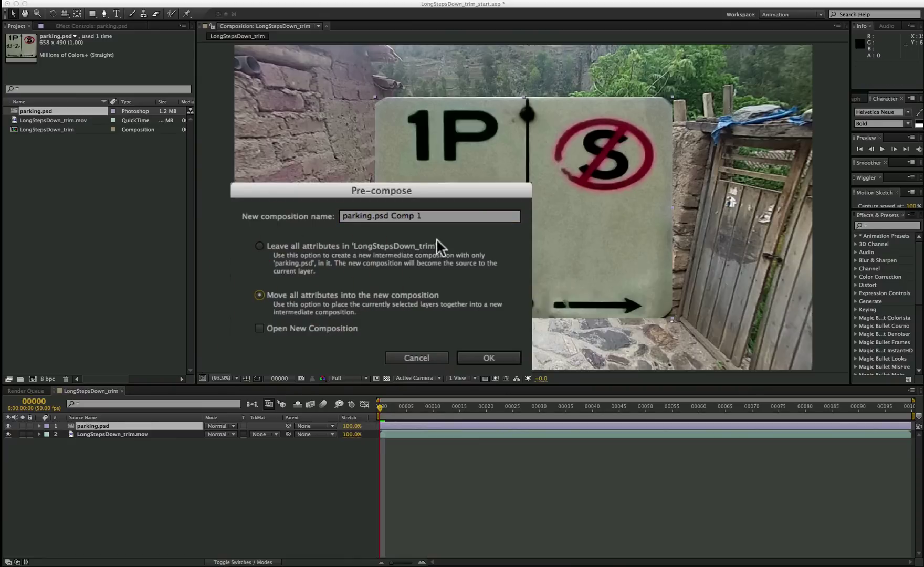
drag(372, 214, 507, 213)
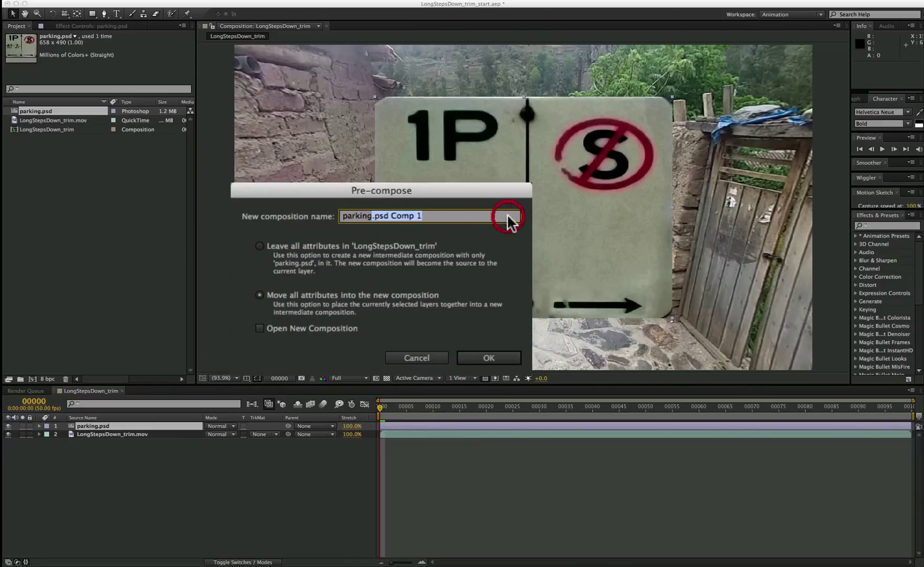
text(comp)
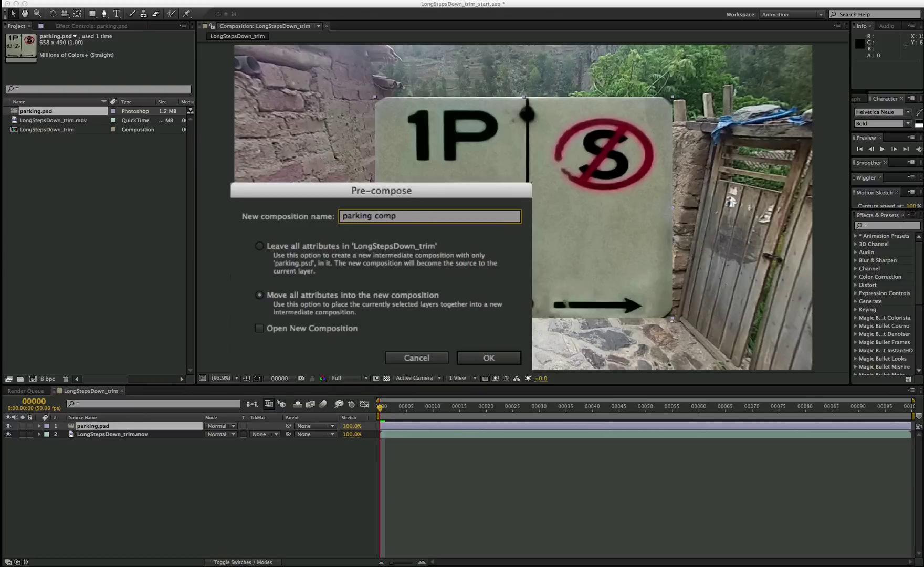
click(465, 357)
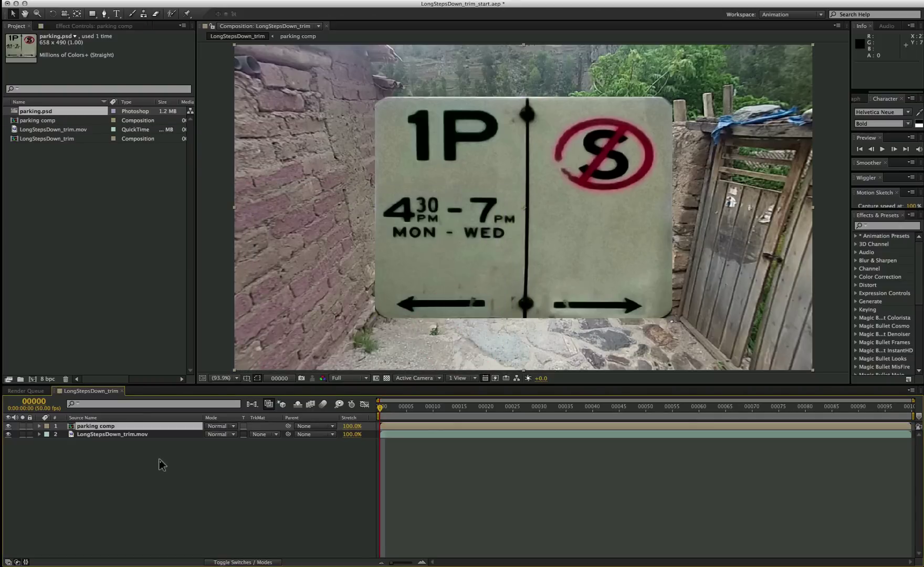
Inside parking comp, scale the parking.psd layer with Fit to Comp
double_click(91, 426)
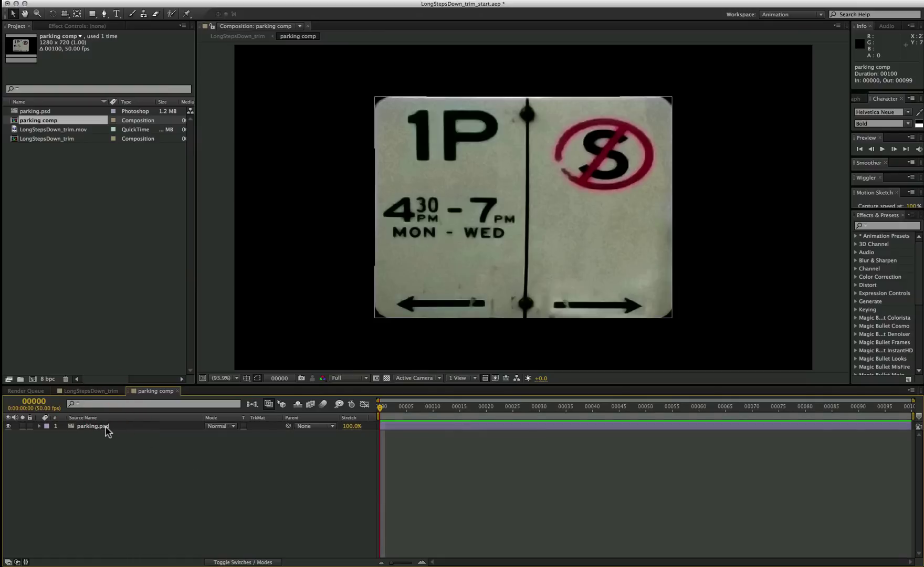
click(106, 427)
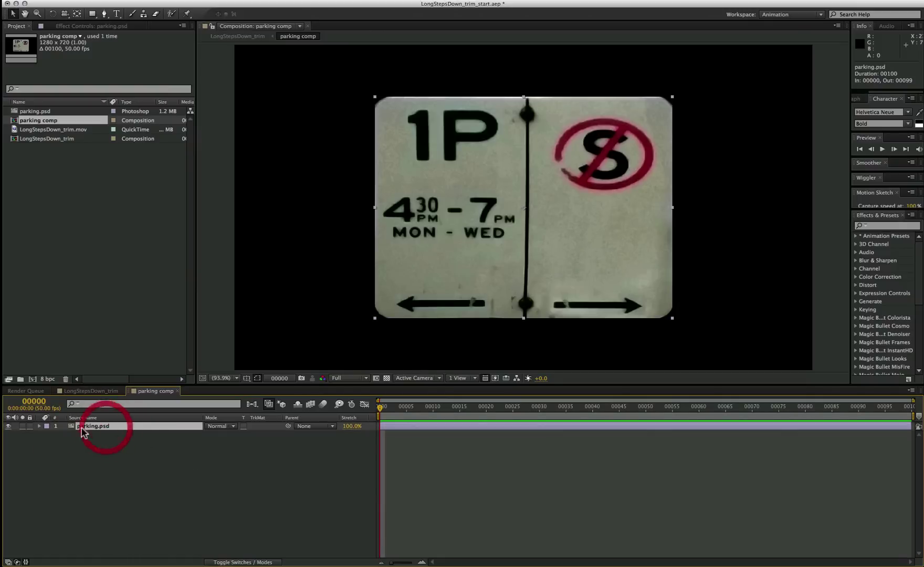
click(178, 1)
mouse_move(233, 93)
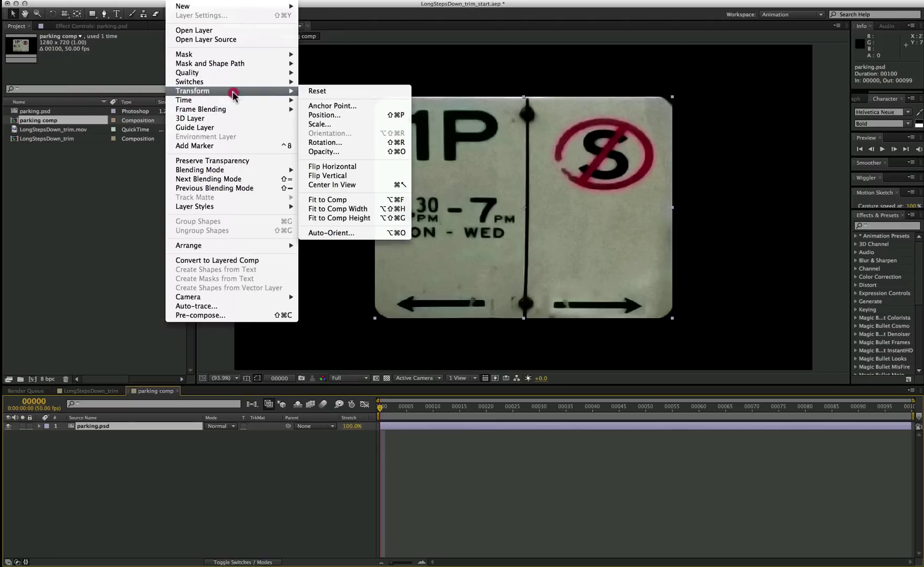
click(369, 218)
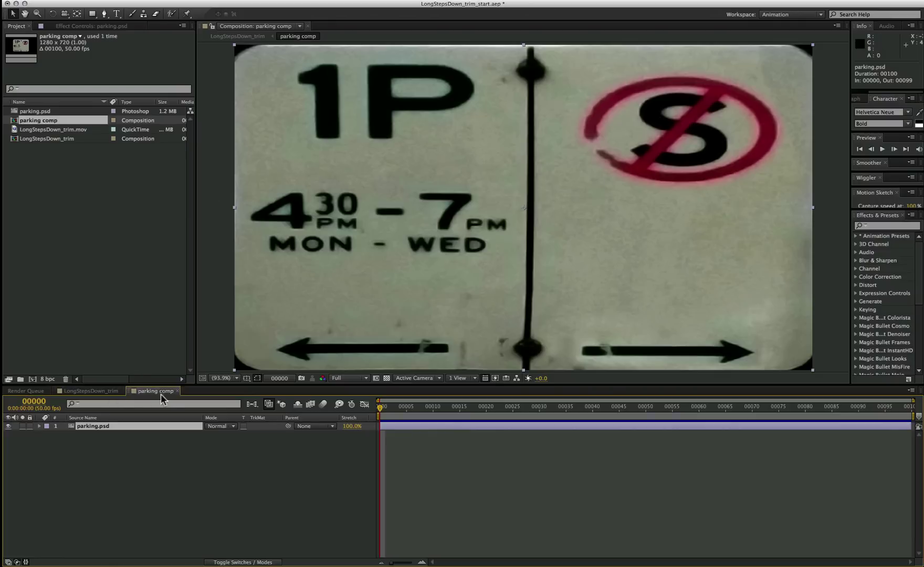
Back in the street shot, paste the 700 corner-pin keyframes onto the parking comp layer
click(178, 391)
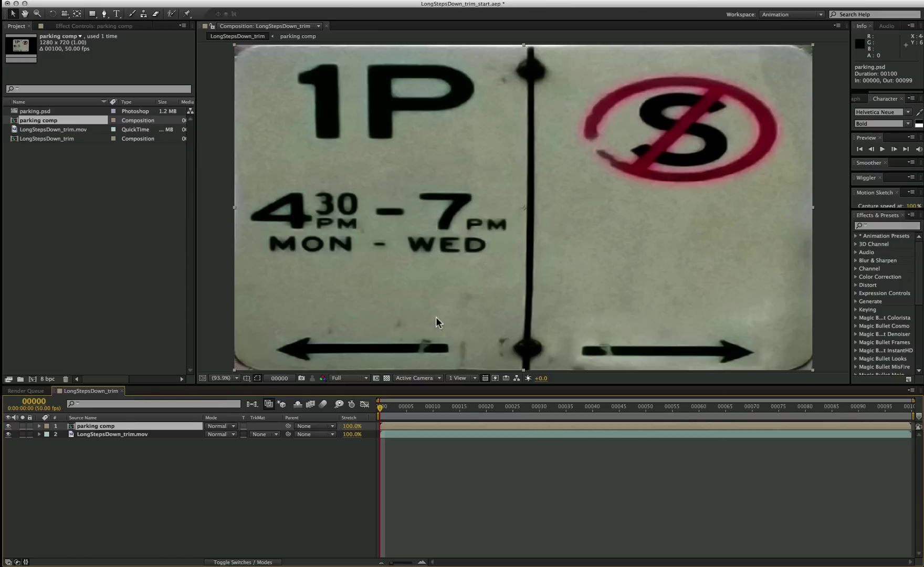
click(108, 1)
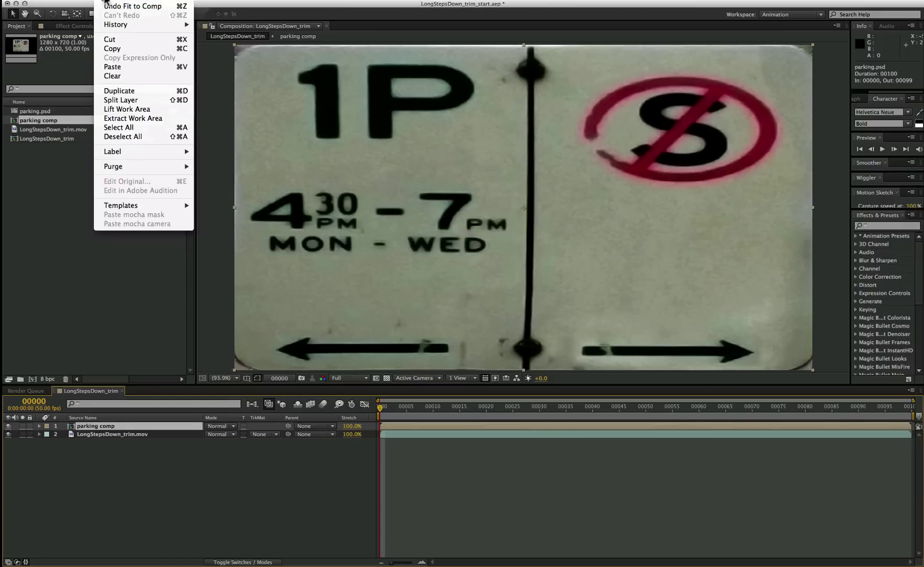
click(116, 66)
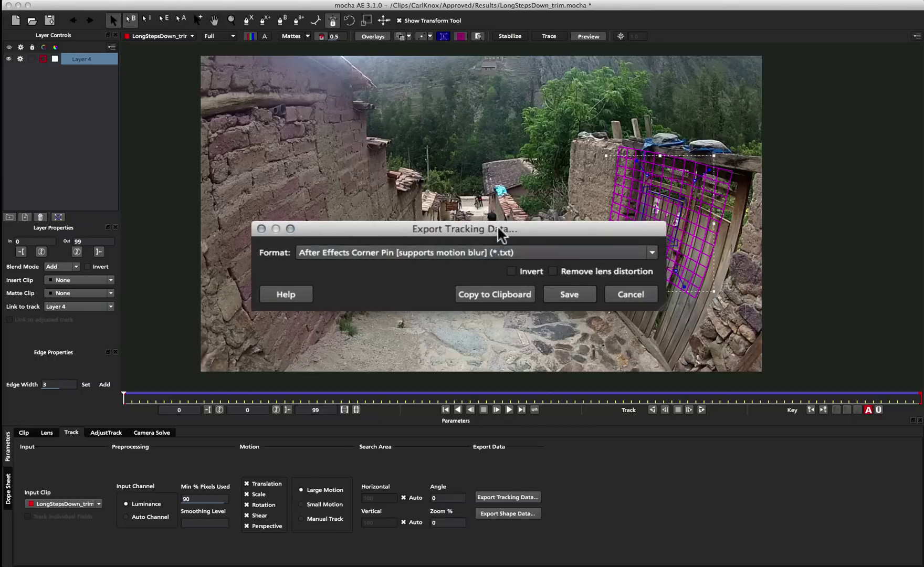
Copy Layer 4's Corner Pin data to the clipboard, without lens distortion removal
drag(498, 227, 505, 167)
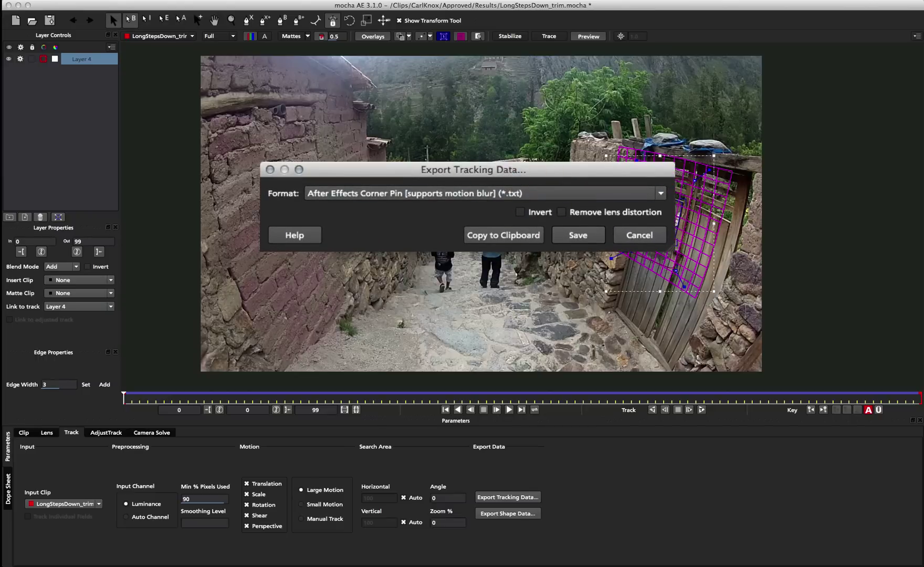
click(509, 229)
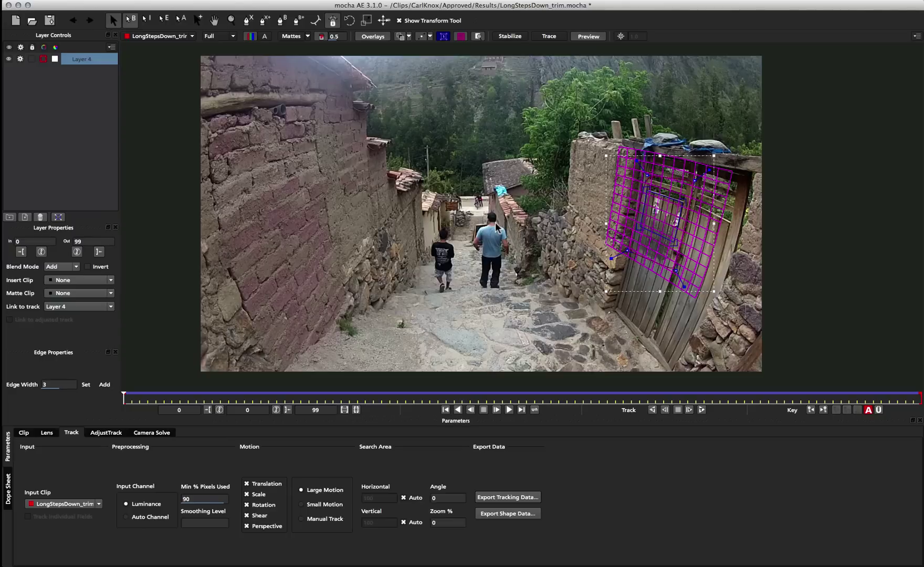
Add a second parking comp layer and paste the corner-pin keyframes onto it
key(super+Tab)
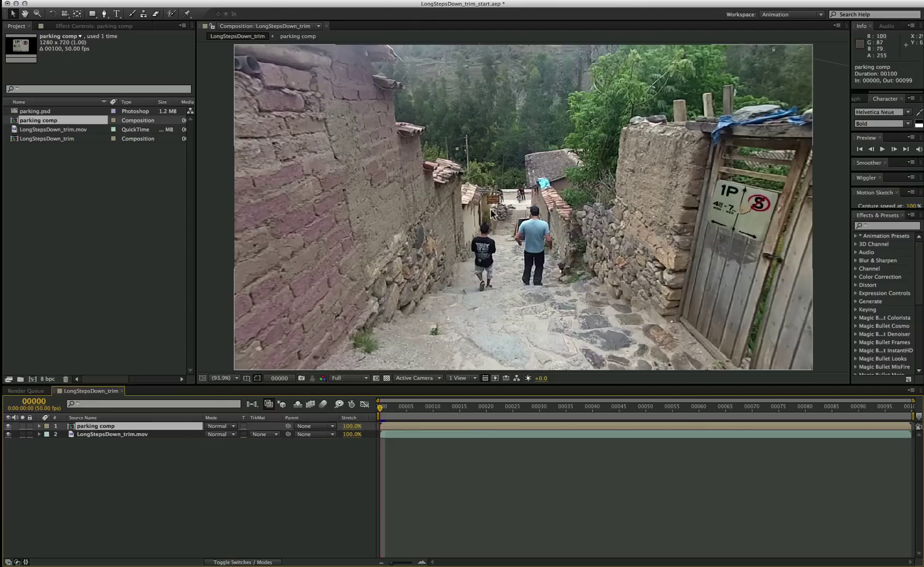
click(35, 121)
drag(35, 120, 93, 426)
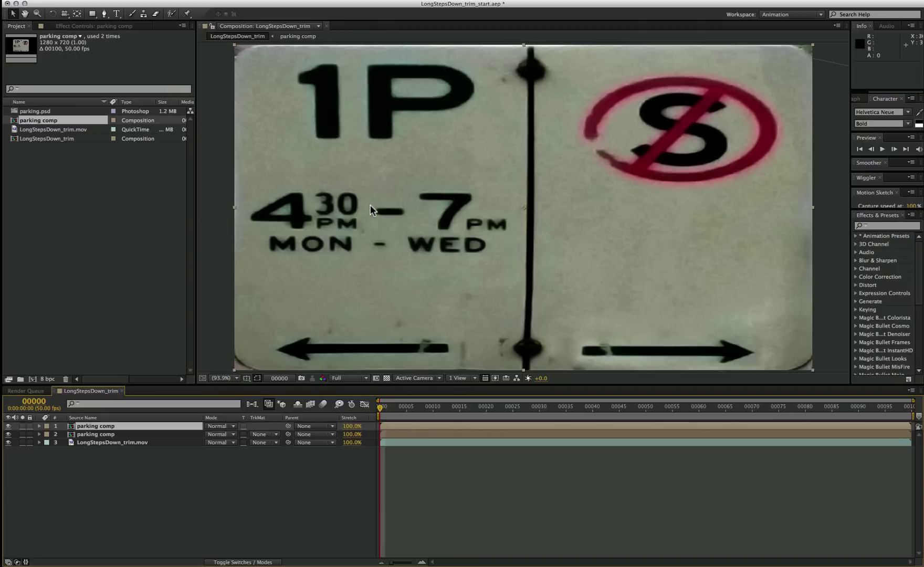
key(super+v)
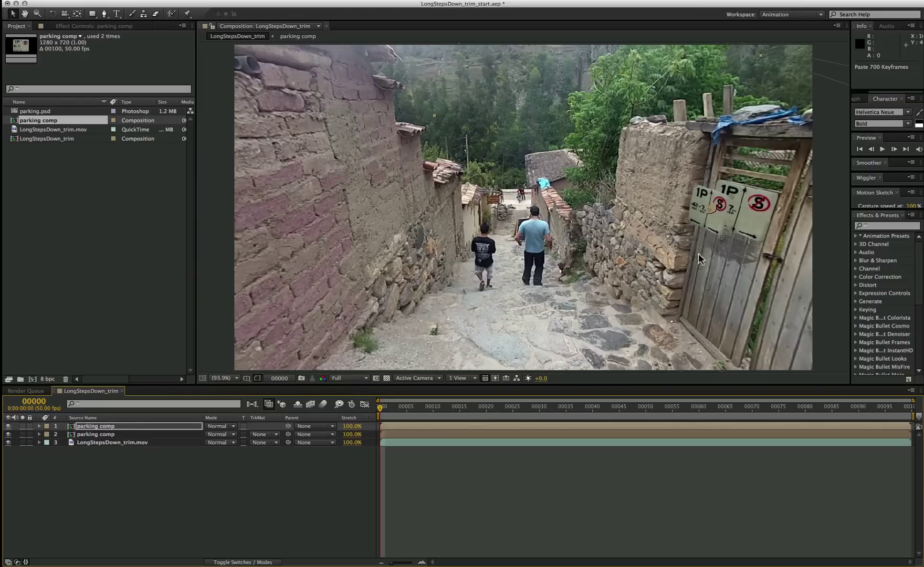
click(747, 241)
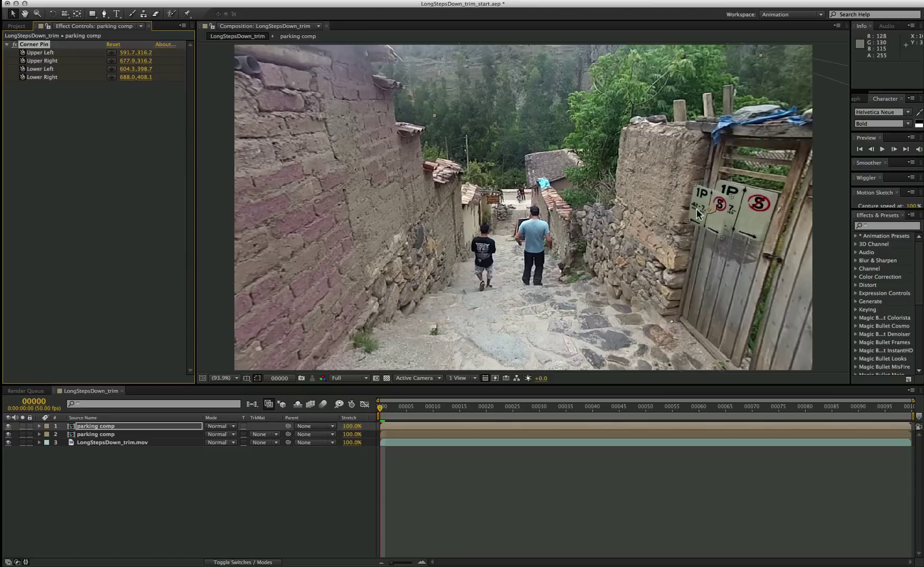
Hide the first sign layer and switch off the footage's mocha lens effect
click(104, 434)
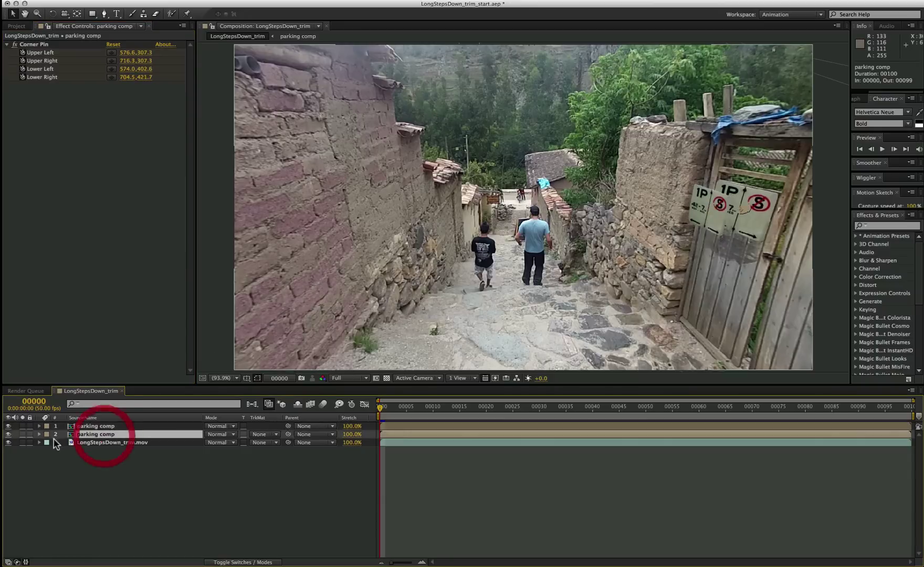
click(8, 434)
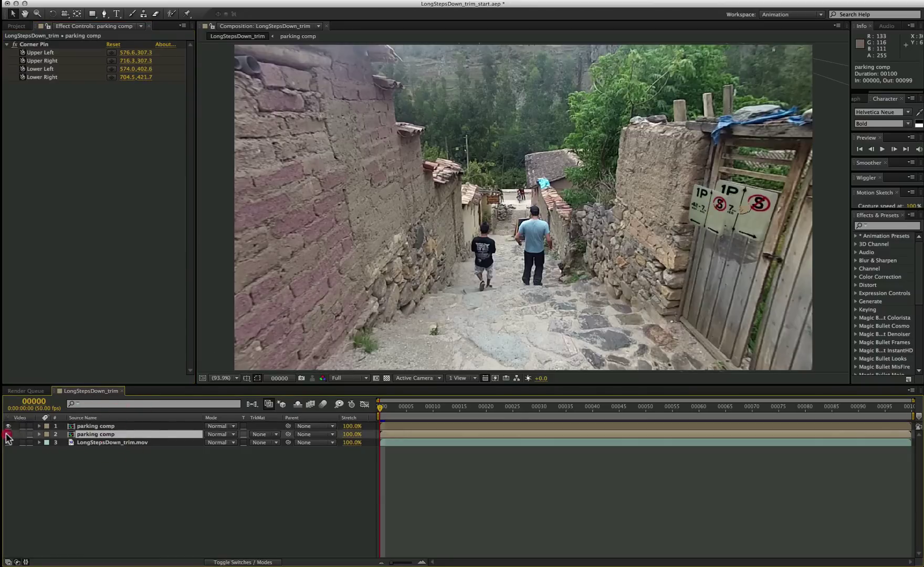
click(115, 442)
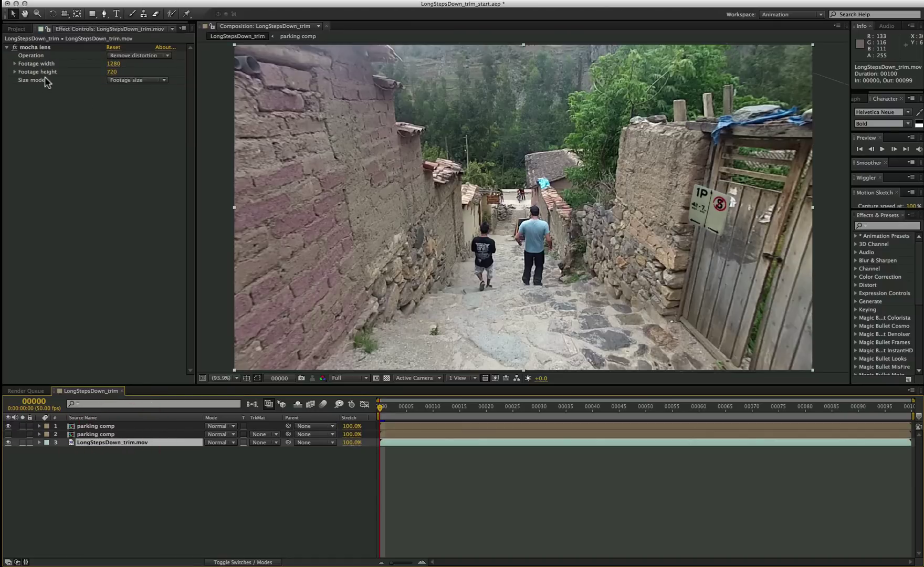
click(35, 48)
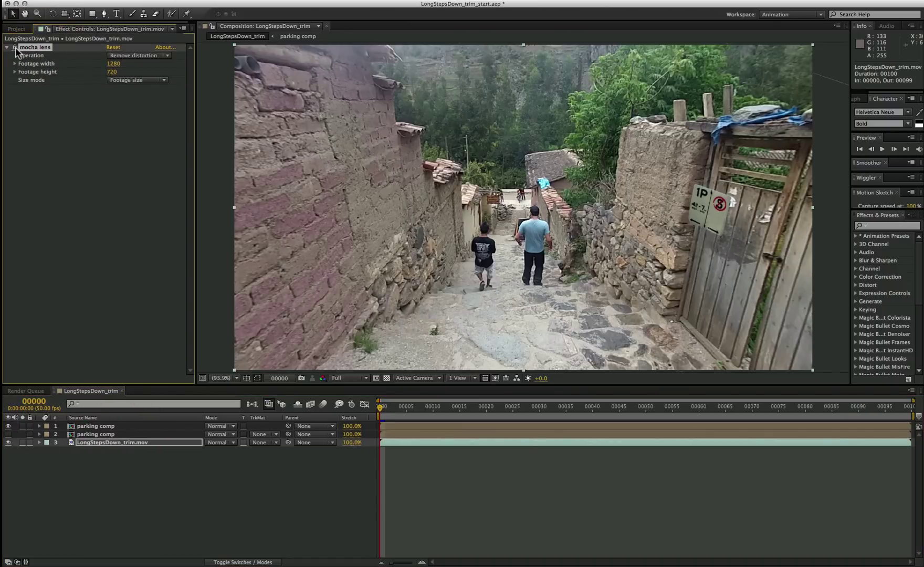
click(14, 47)
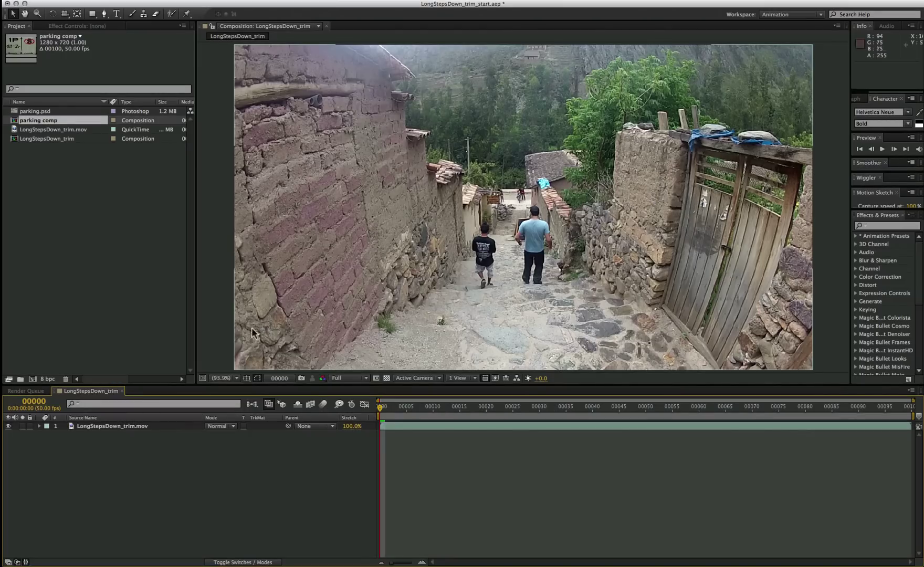
Drag parking comp from the Project panel into the timeline above the fisheye footage
click(122, 428)
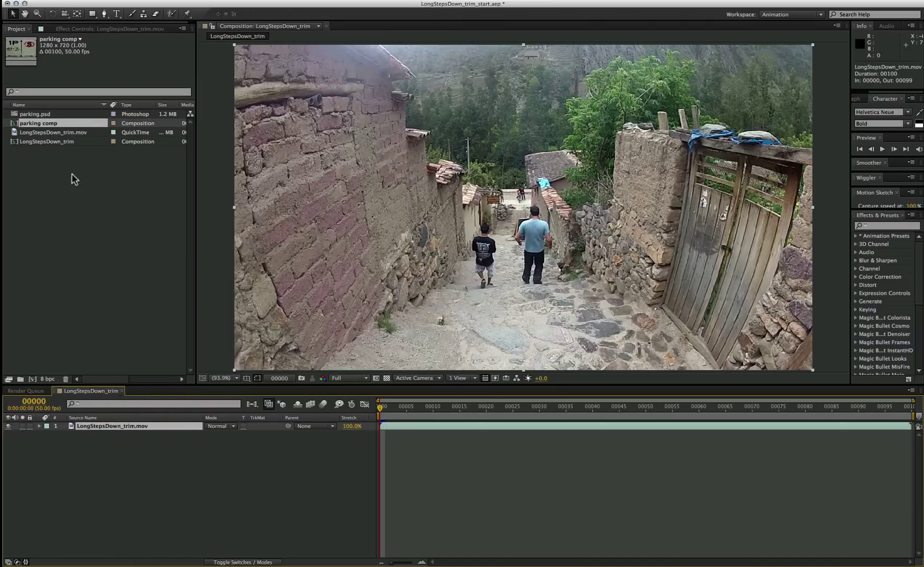
drag(32, 122, 103, 425)
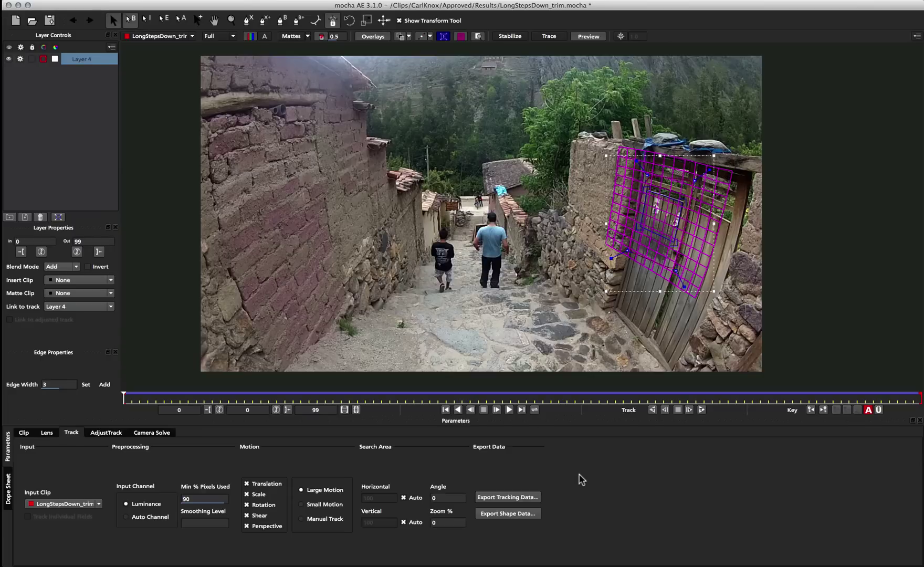
Export Layer 4's Corner Pin data with Remove lens distortion ticked and copy it to the clipboard
click(508, 497)
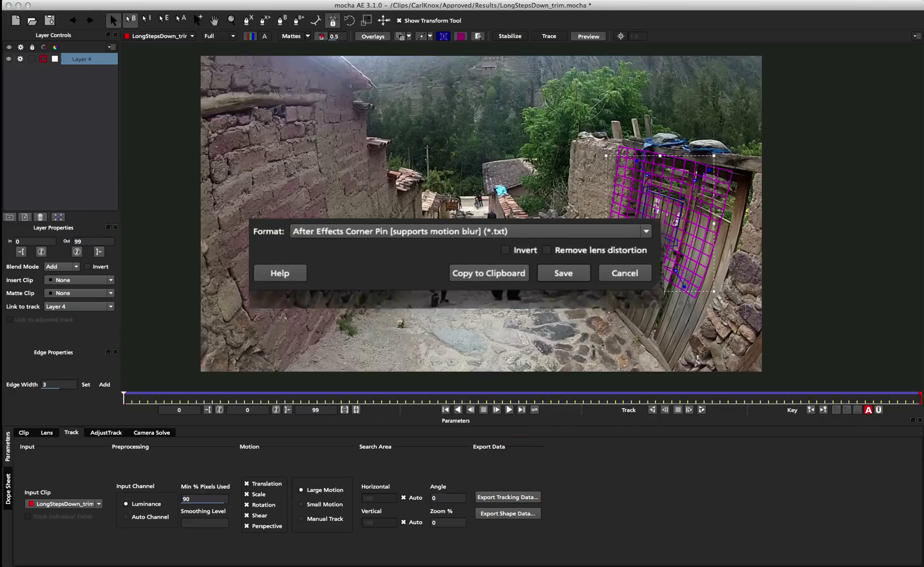
click(495, 184)
click(607, 231)
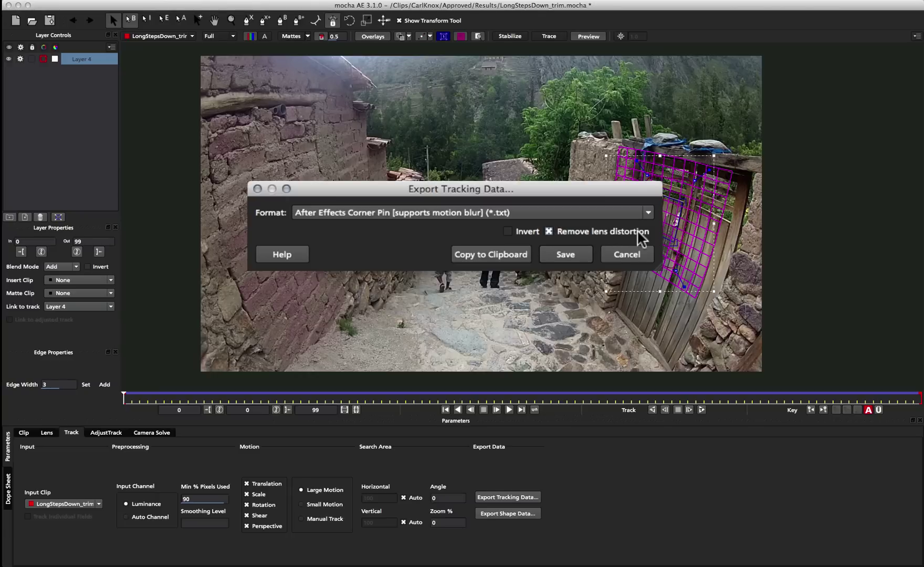
drag(574, 189, 576, 161)
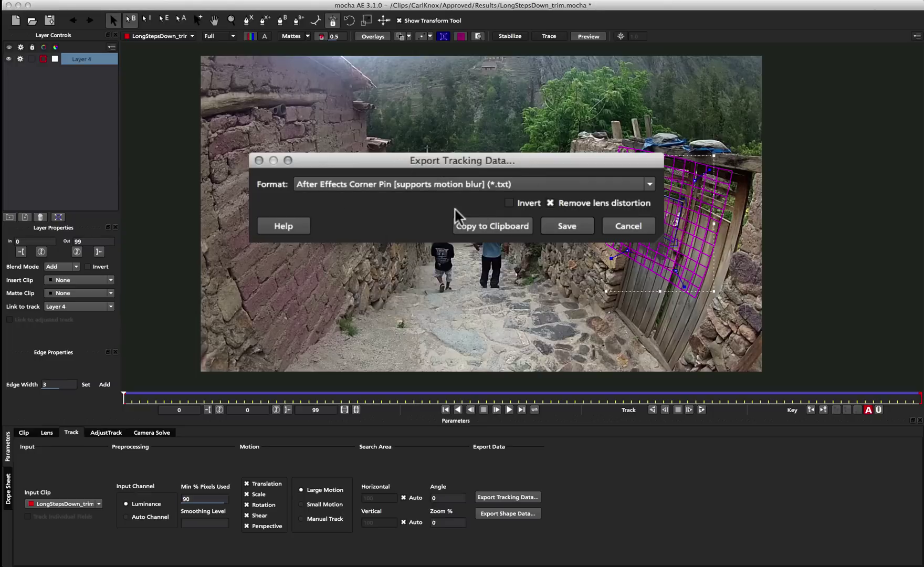
click(490, 227)
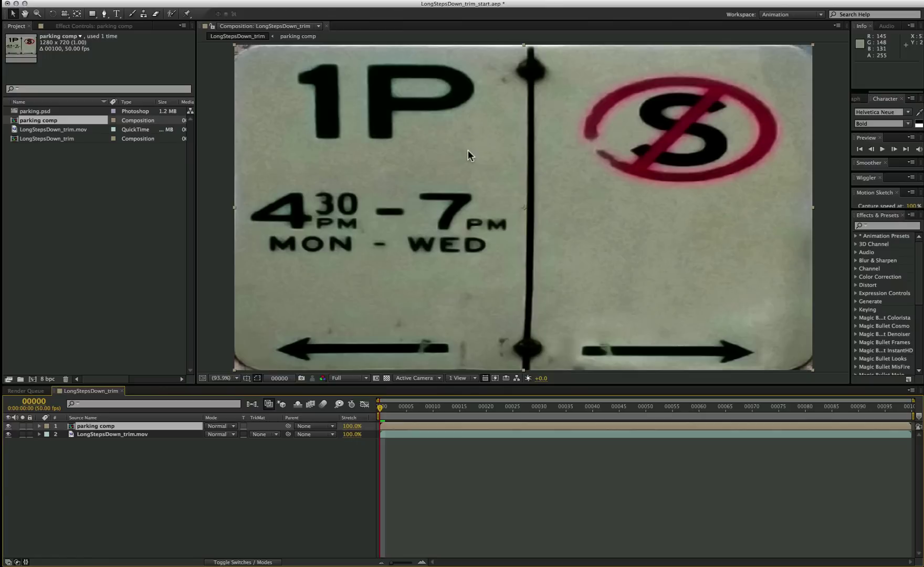
Paste the 700 undistorted corner-pin keyframes onto the parking comp layer to pin the sign on the door
key(super+v)
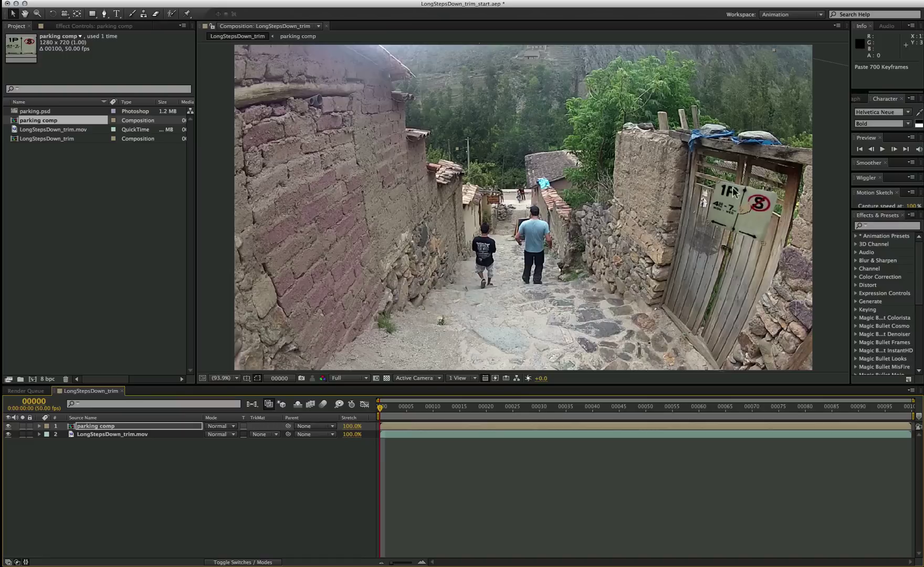
click(83, 426)
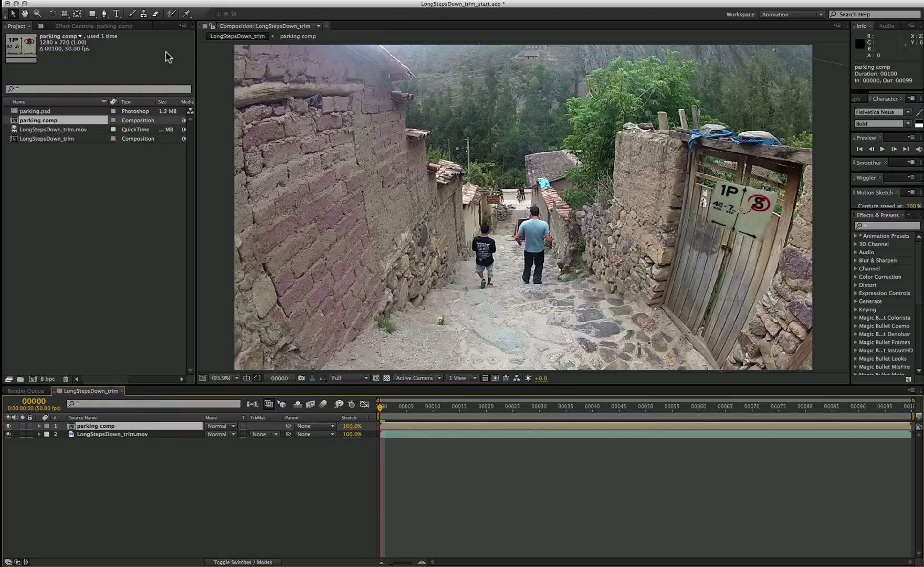
mouse_move(181, 2)
mouse_down()
mouse_move(186, 458)
mouse_move(232, 450)
mouse_move(324, 462)
mouse_move(315, 463)
mouse_move(277, 374)
mouse_up()
Pre-compose the pinned sign layer into a new comp named 'parking warp insert'
click(383, 224)
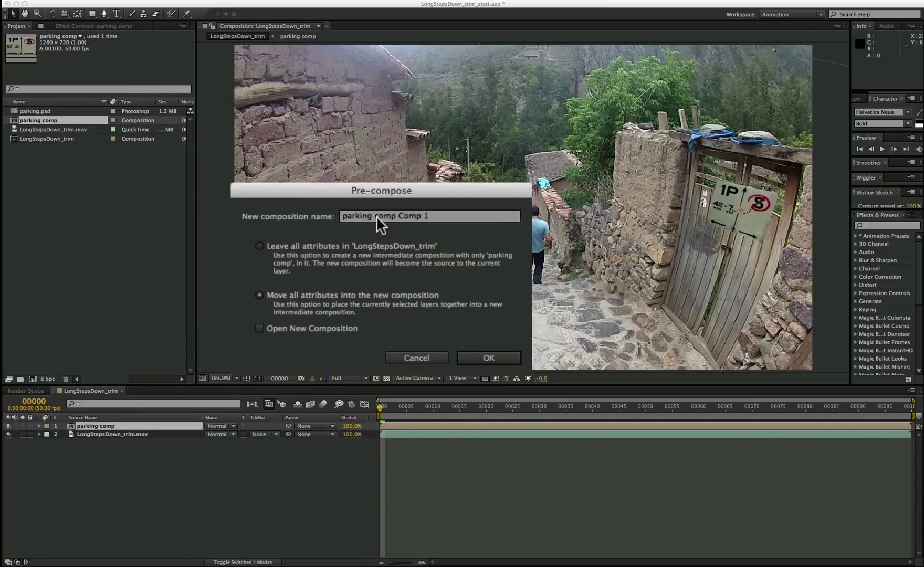
click(458, 214)
text(parking war)
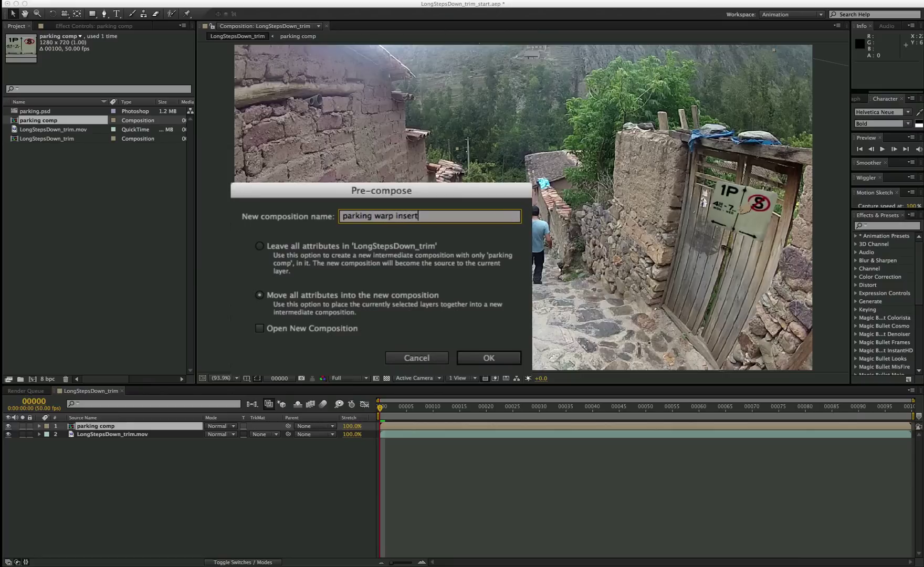
click(489, 357)
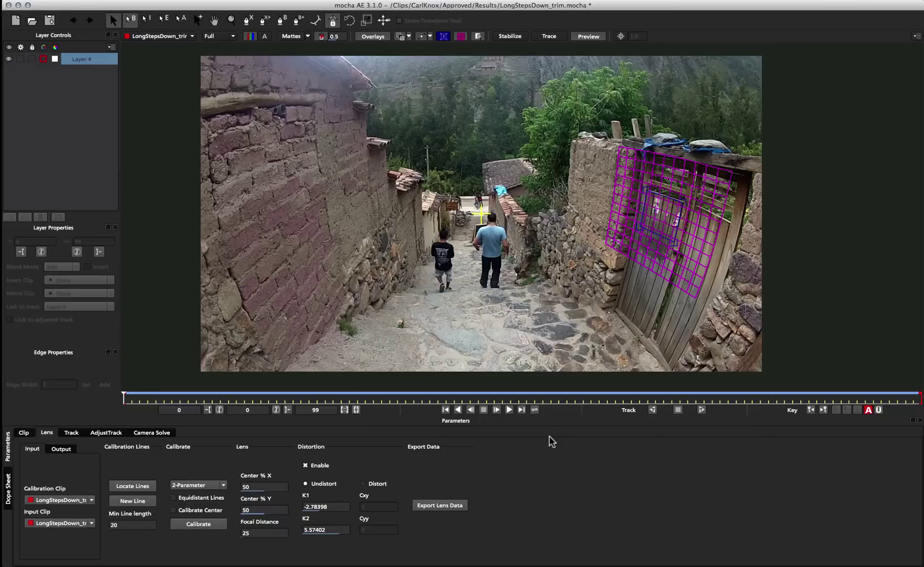
Export the Mocha lens data to the clipboard as mocha Lens for After Effects
click(455, 506)
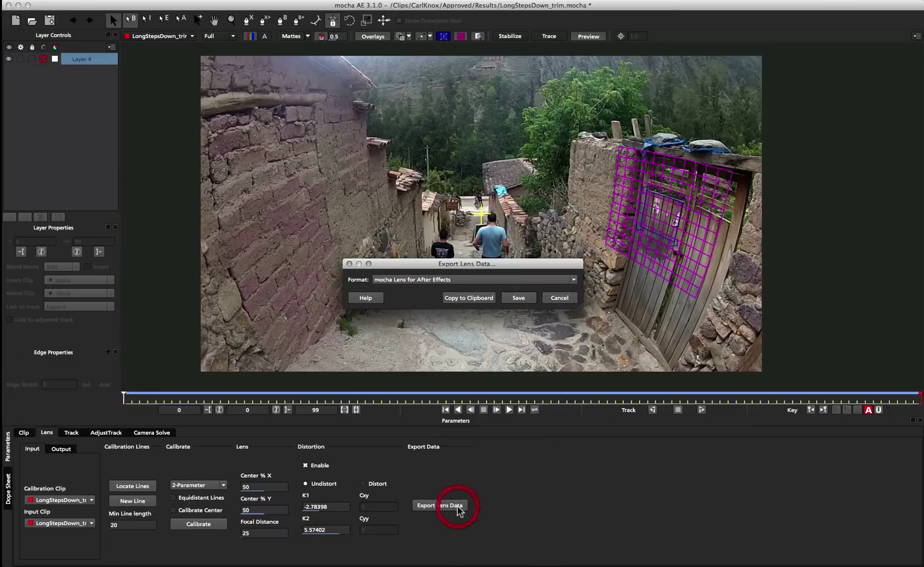
click(469, 304)
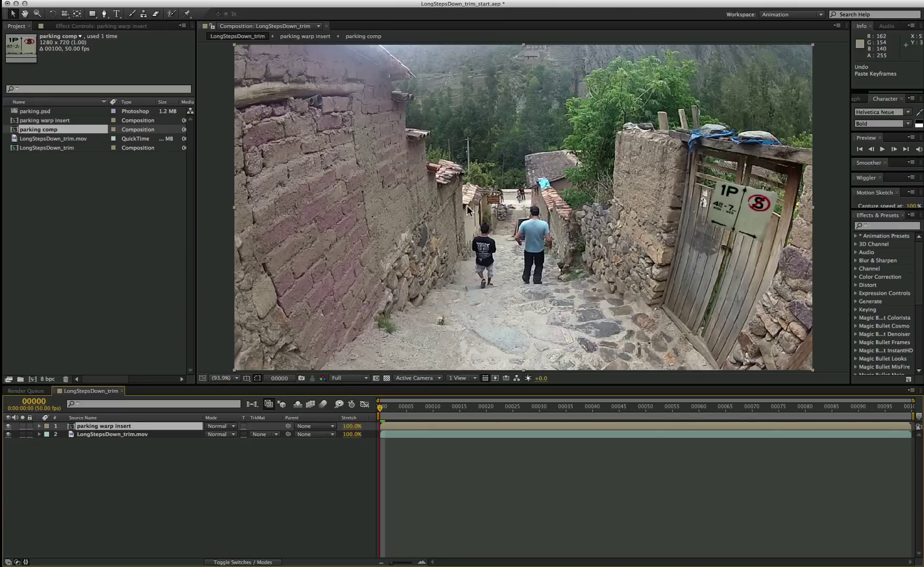
Paste the corner-pin keyframes, set mocha lens Operation to Apply distortion, and check frame 6
key(super+v)
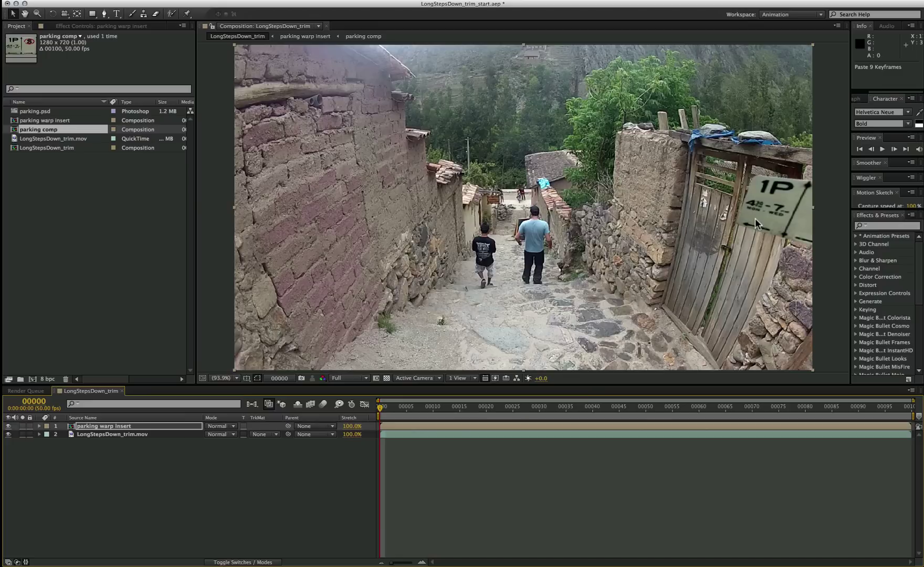
click(75, 25)
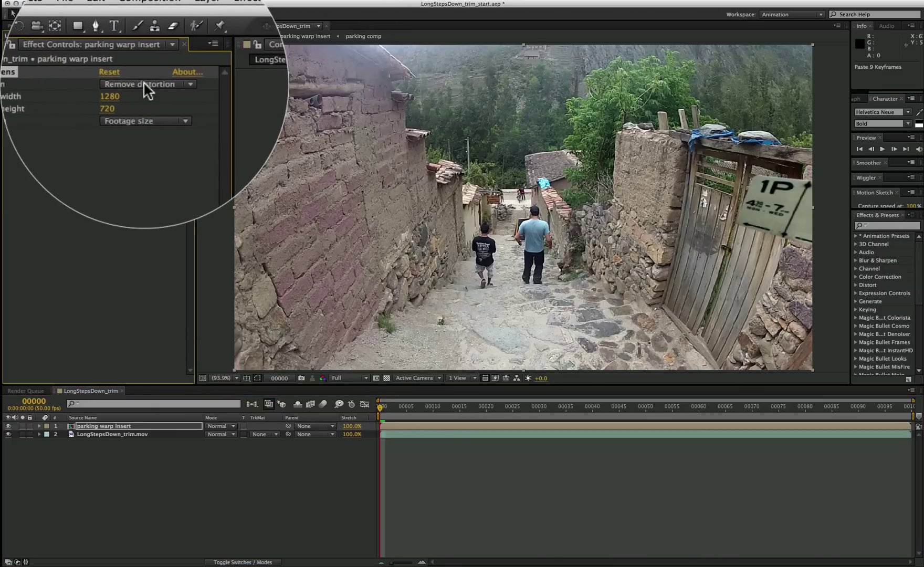
click(144, 82)
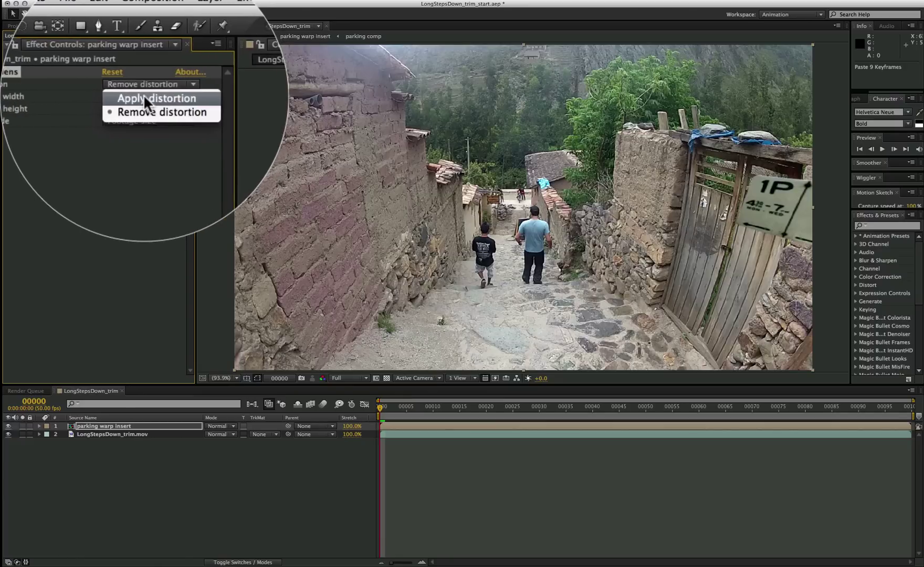
click(144, 99)
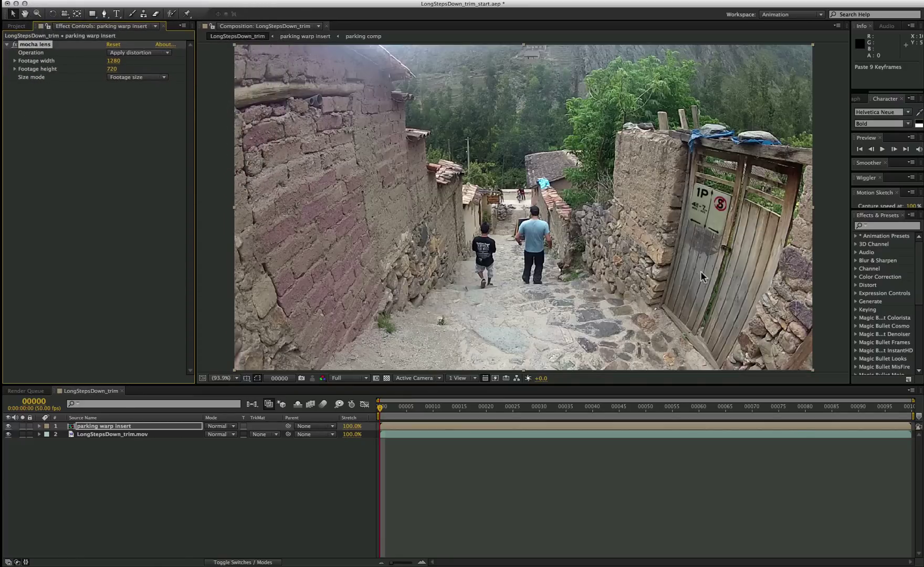
key(Page_Down)
key(Page_Down)
key(Page_Down)
key(Page_Down)
key(Page_Down)
key(Page_Down)
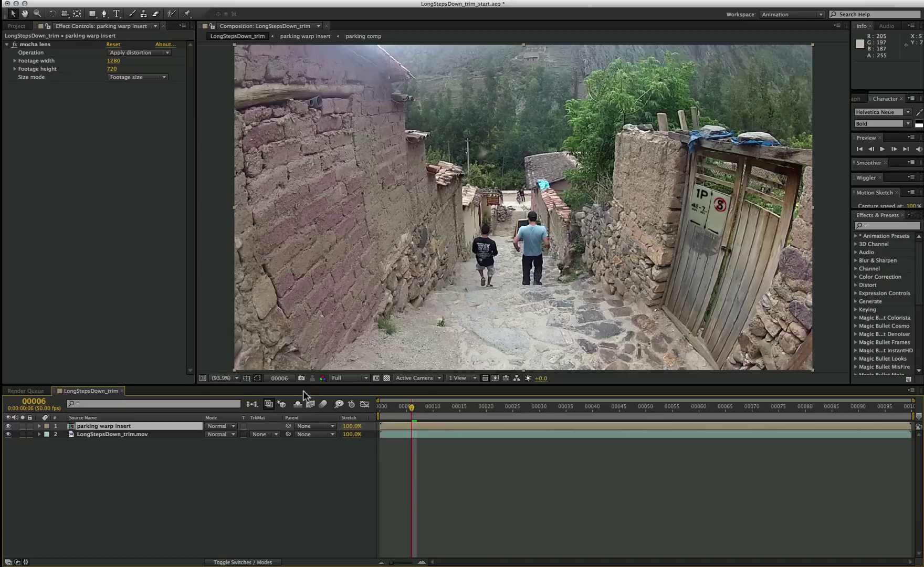
Set the parking warp insert comp width to 200, then return to LongStepsDown_trim
double_click(111, 425)
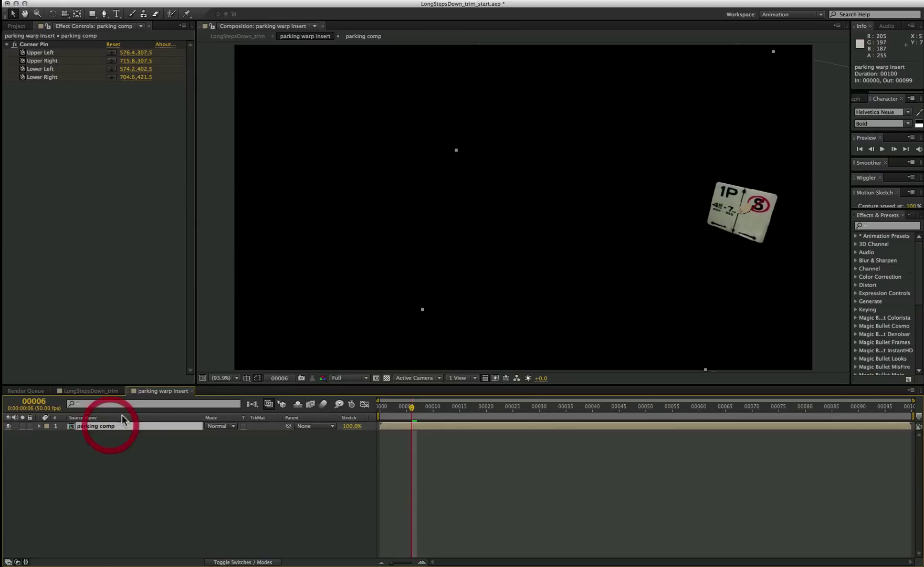
right_click(194, 467)
click(218, 479)
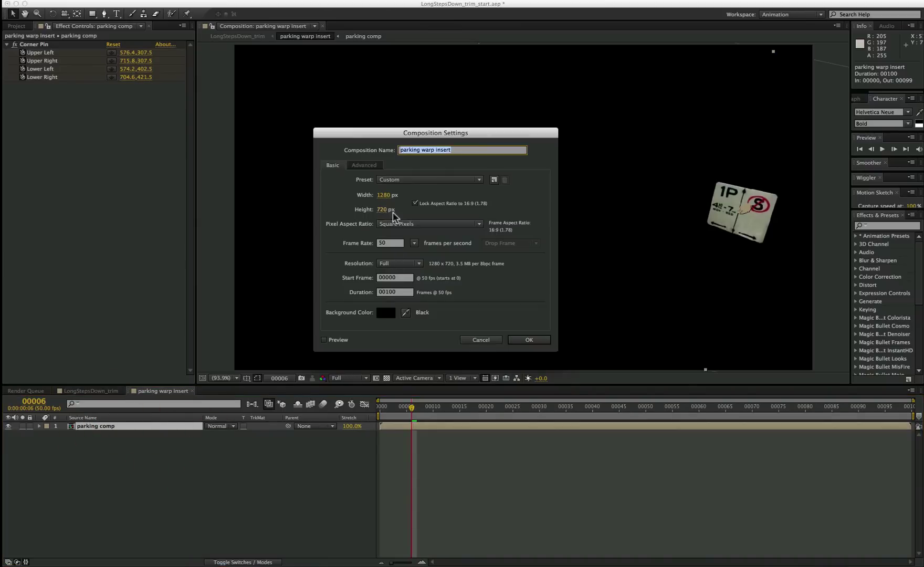
click(384, 195)
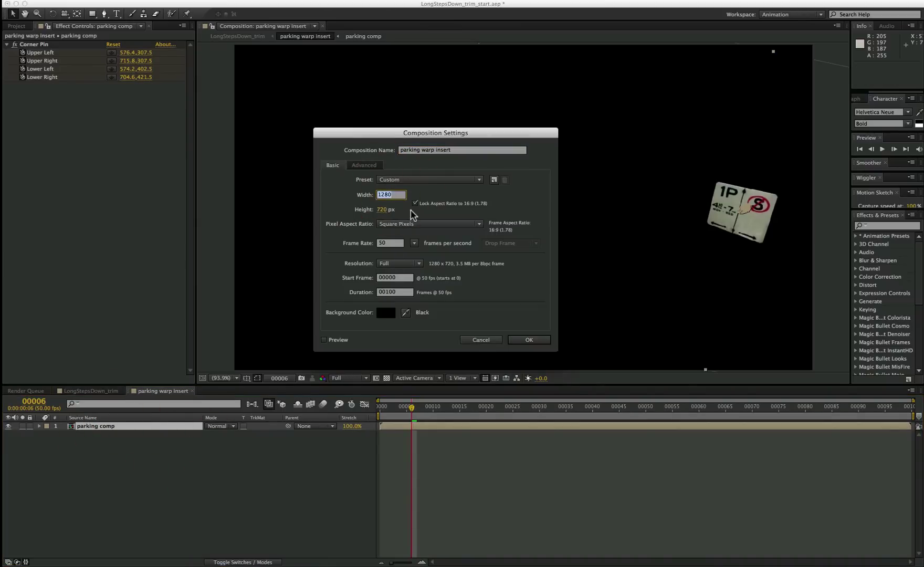
text(2000)
key(Return)
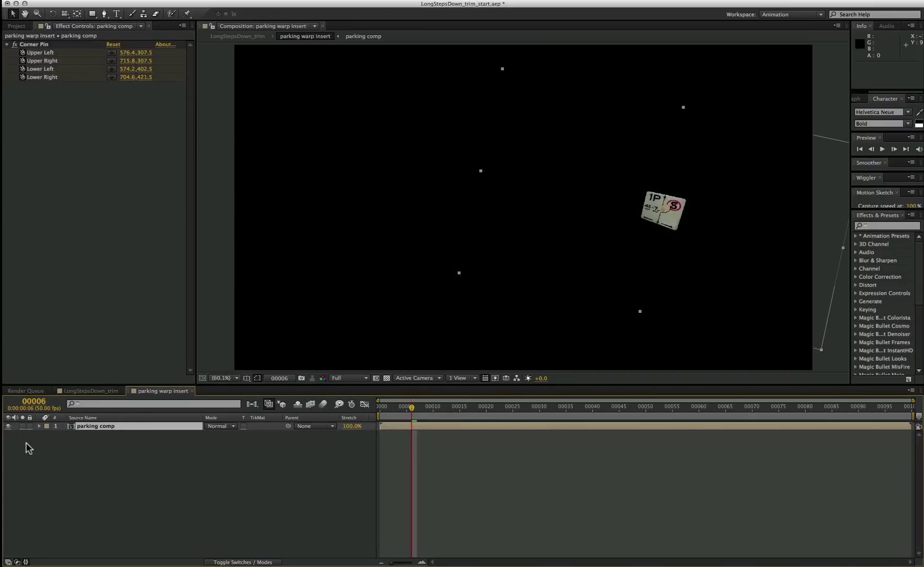
click(192, 391)
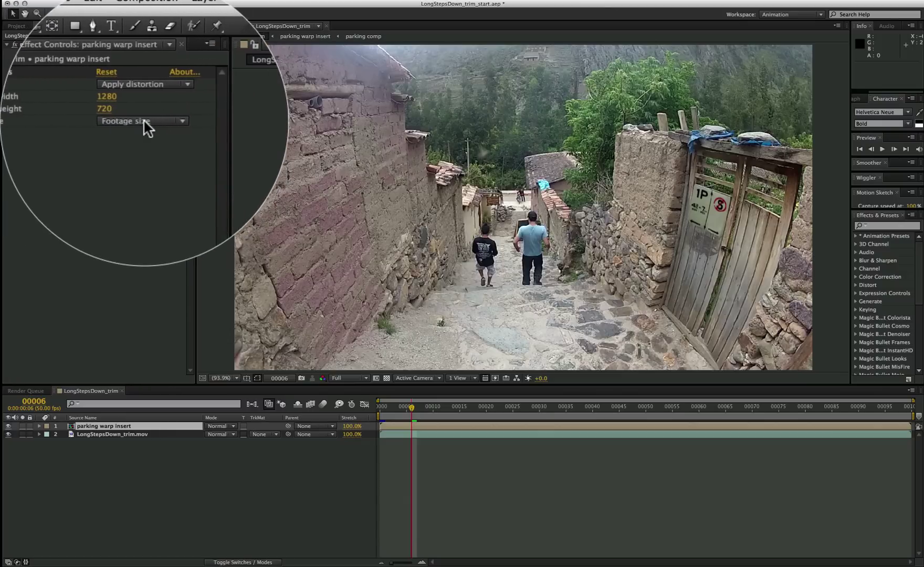
drag(150, 120, 136, 100)
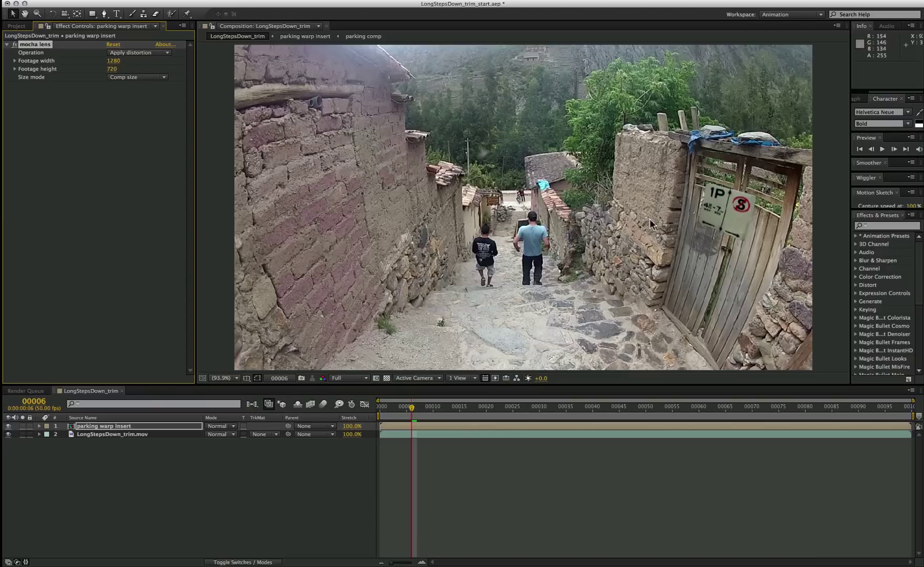
click(135, 79)
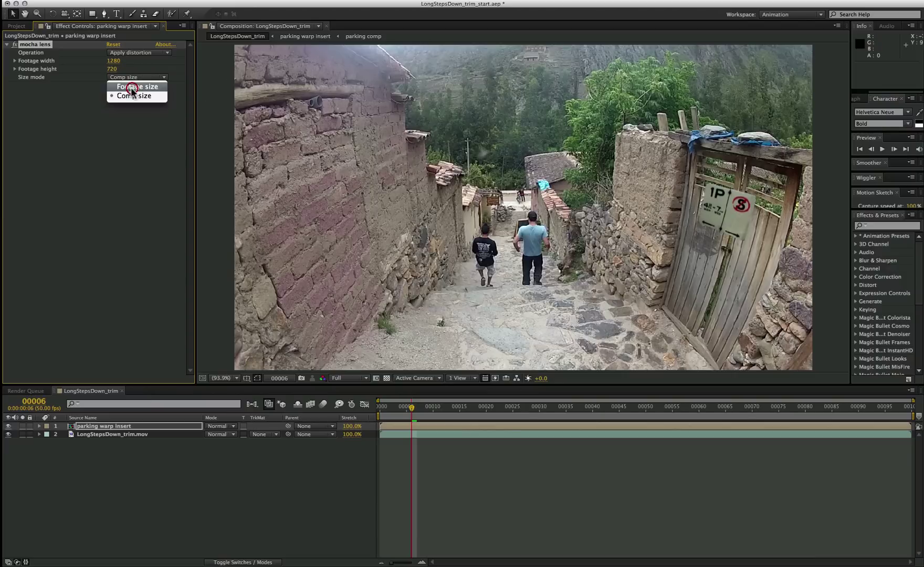
click(132, 96)
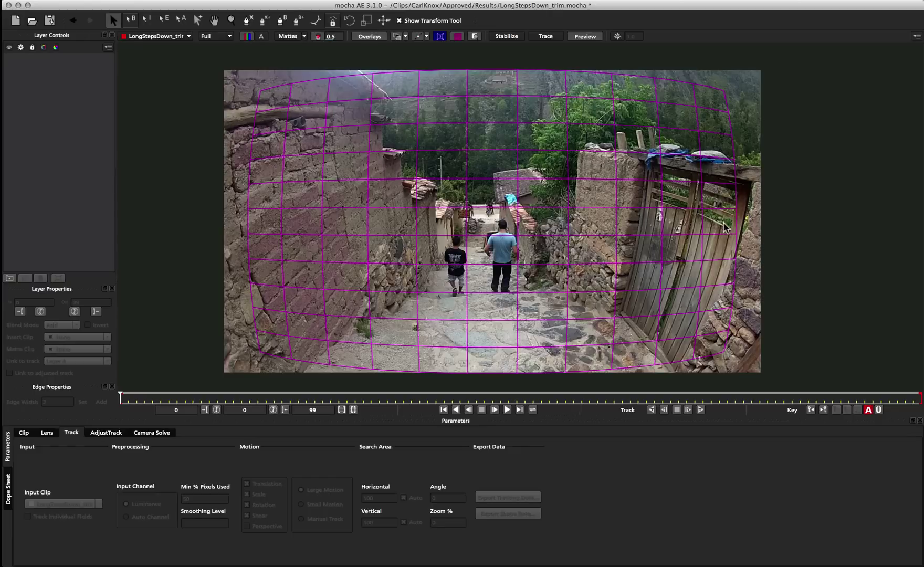
Outline the left brick wall with an eight-point X-spline shape
click(248, 20)
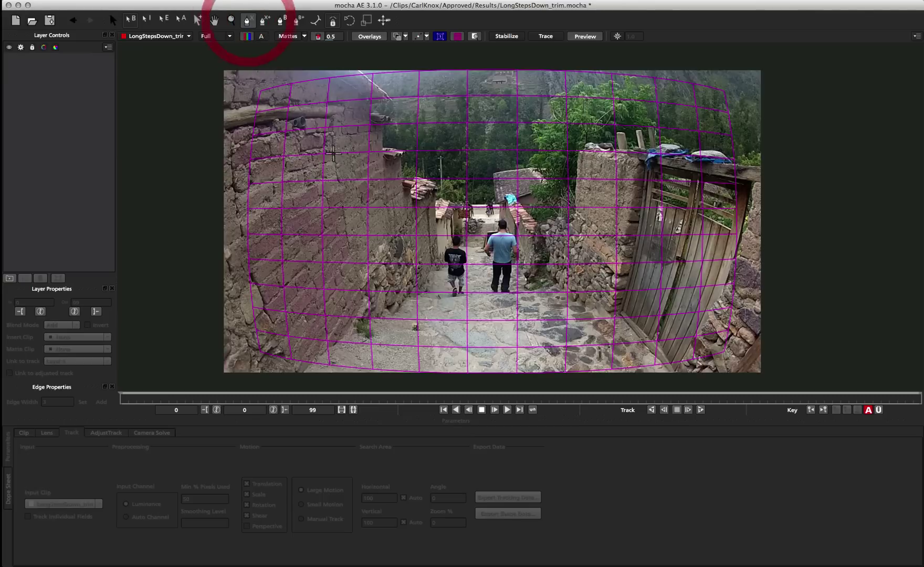
click(250, 147)
click(335, 152)
click(251, 202)
click(246, 242)
click(261, 278)
click(316, 275)
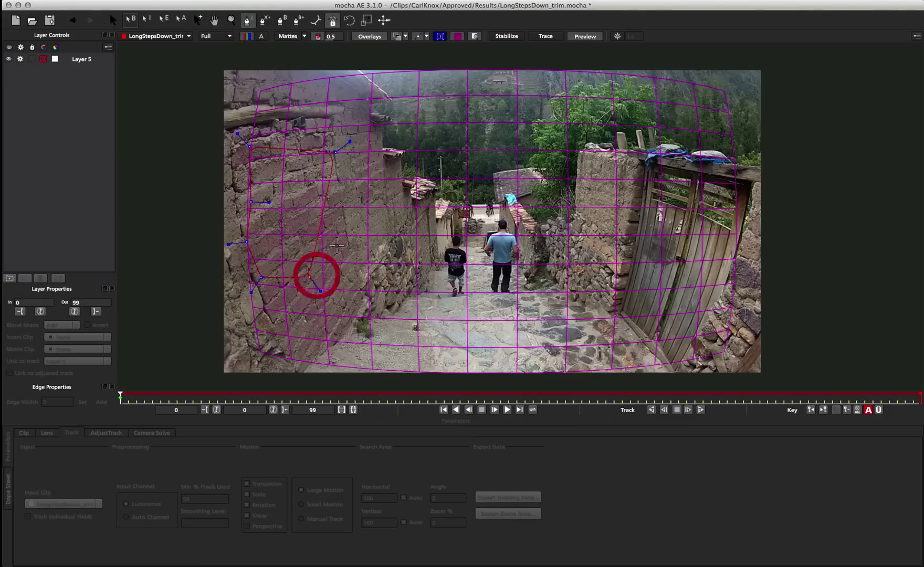
click(340, 240)
click(346, 197)
right_click(346, 197)
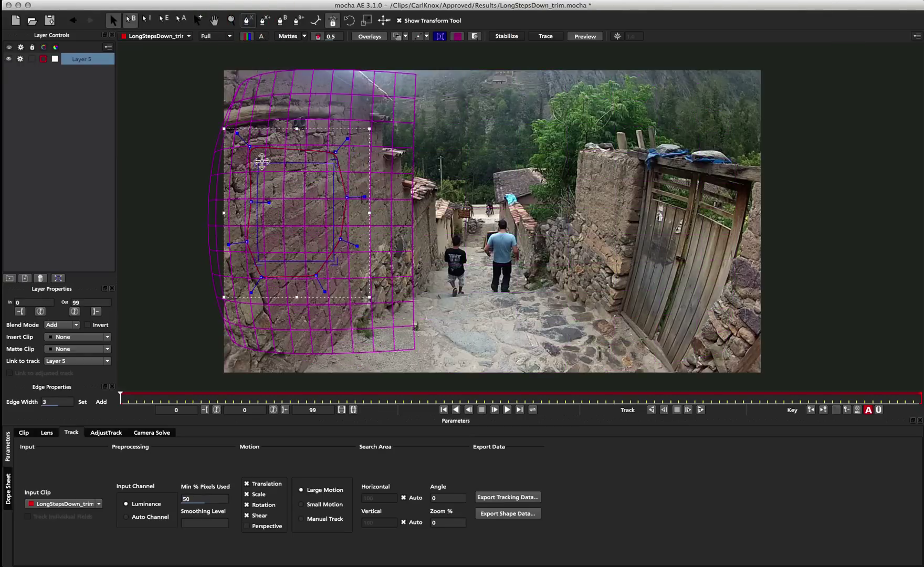
Move the planar surface's corners and left side onto the wall
drag(262, 157, 248, 169)
drag(257, 261, 266, 271)
drag(335, 165, 312, 177)
drag(253, 202, 254, 234)
drag(262, 279, 235, 265)
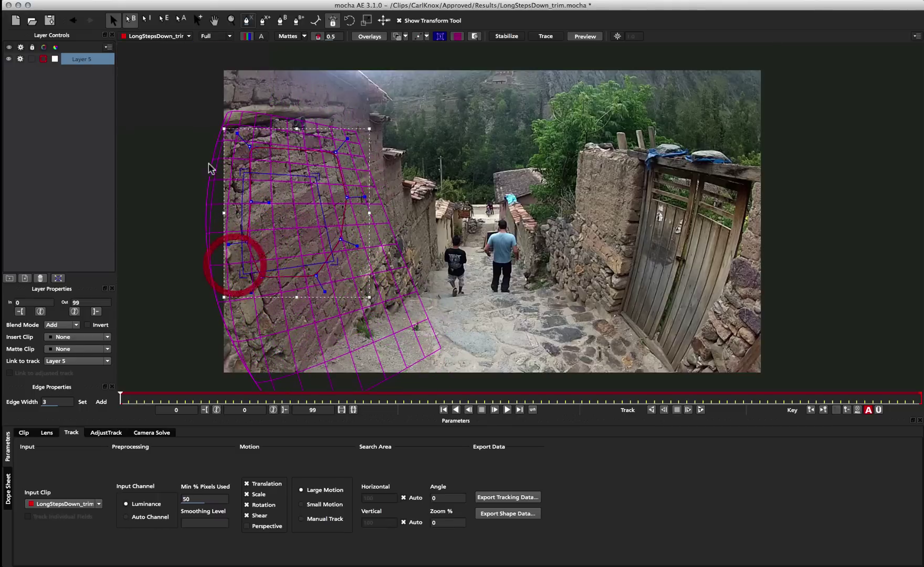
Refine the surface grid's edges so it fits the left wall
click(212, 236)
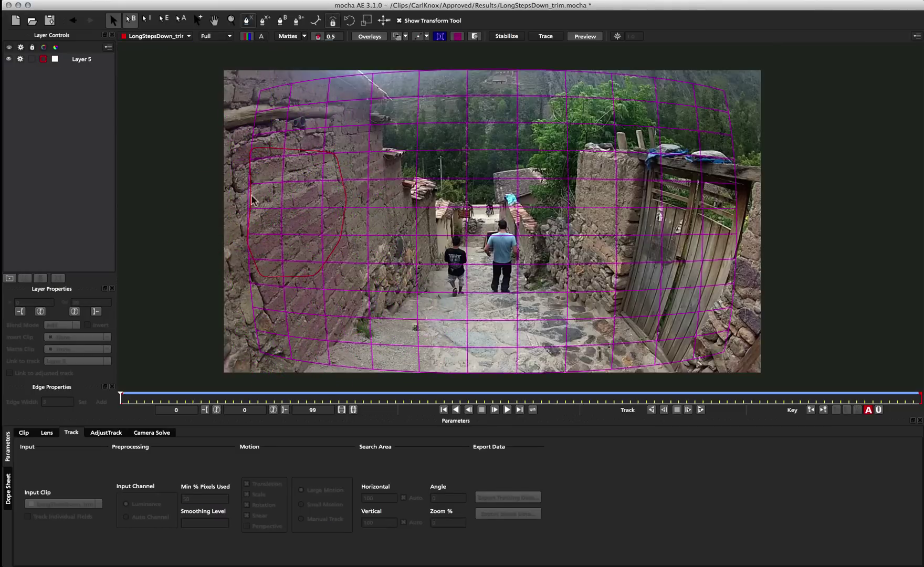
click(265, 147)
drag(223, 136, 207, 161)
click(311, 161)
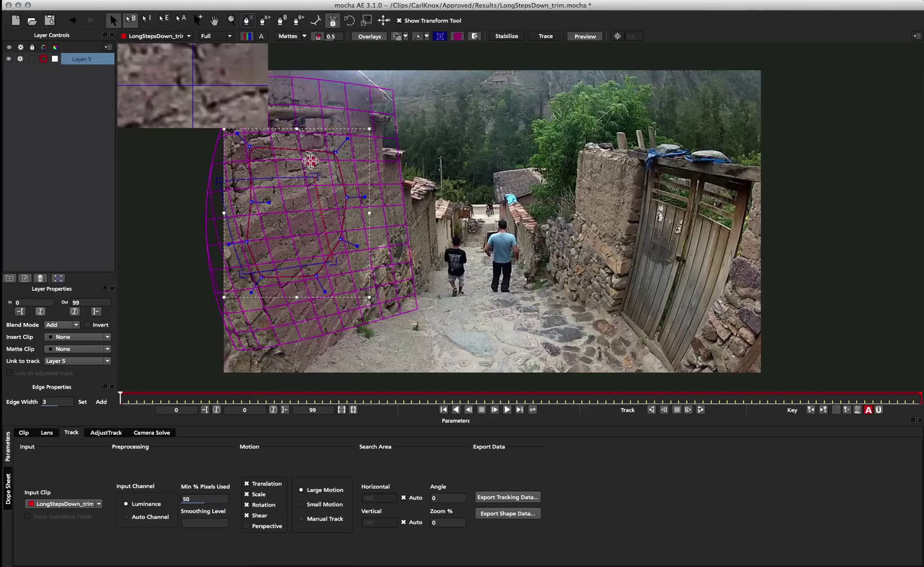
drag(310, 161, 233, 234)
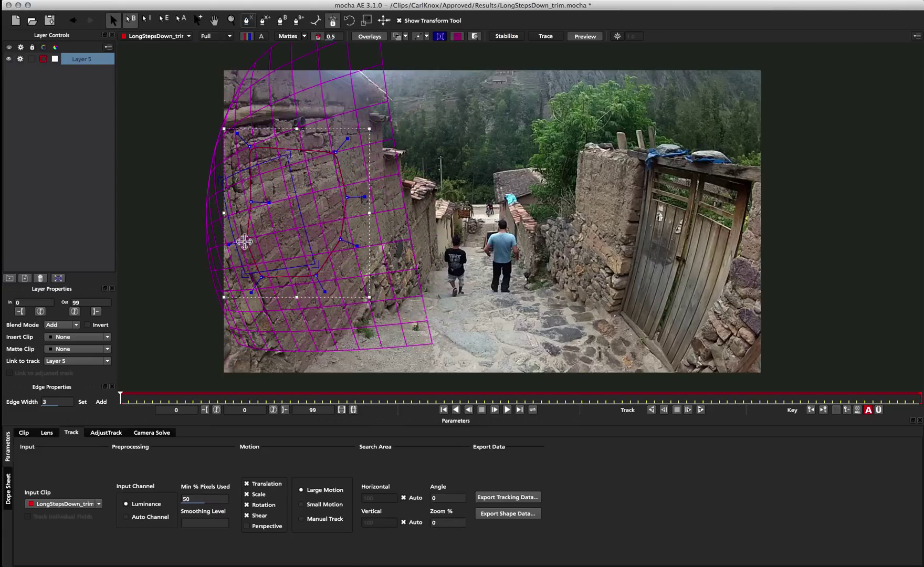
drag(240, 271, 227, 278)
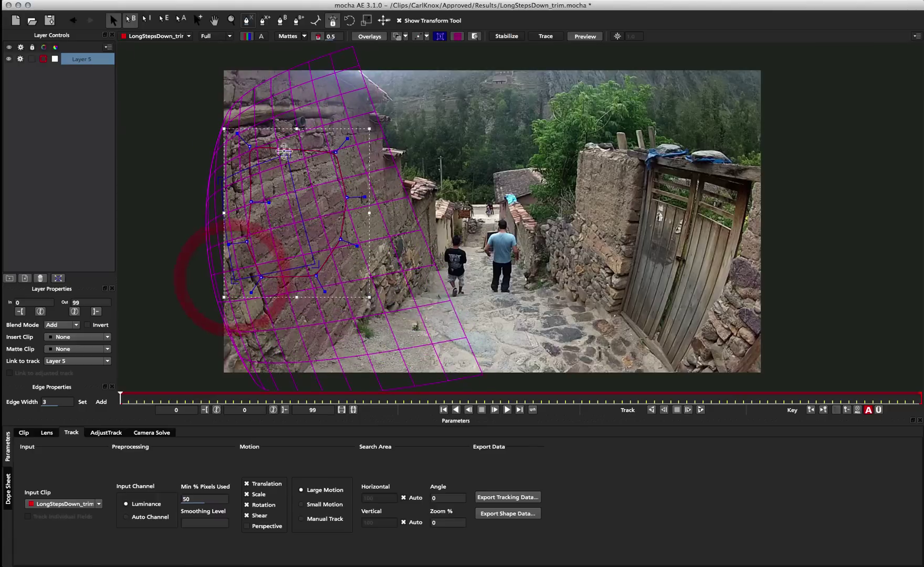
drag(288, 157, 300, 184)
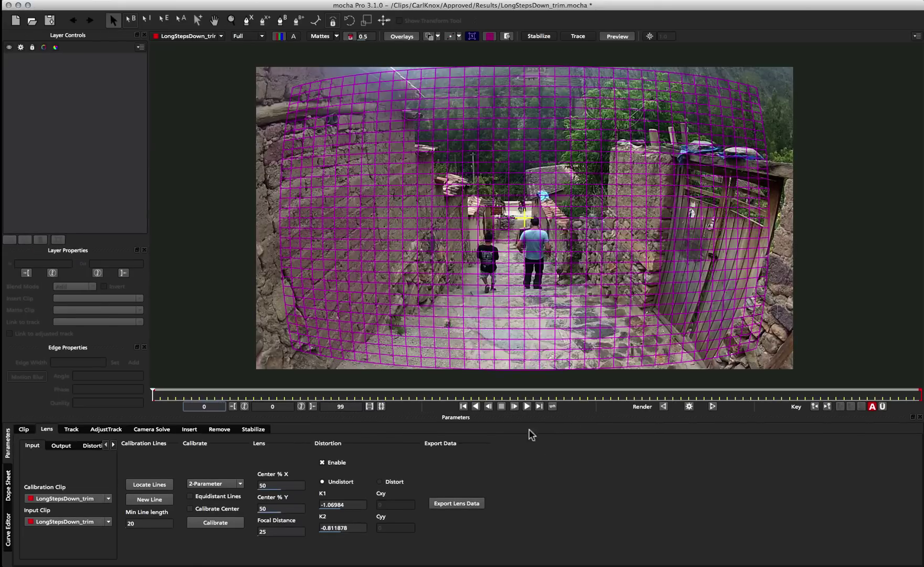
Render the undistorted clip and set the lens export format to mocha Lens for After Effects
click(690, 407)
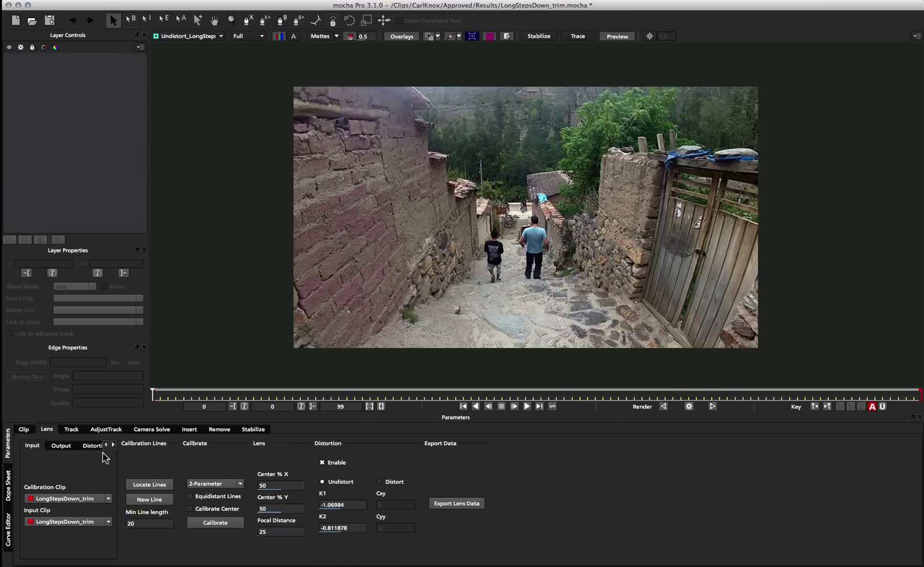
click(474, 503)
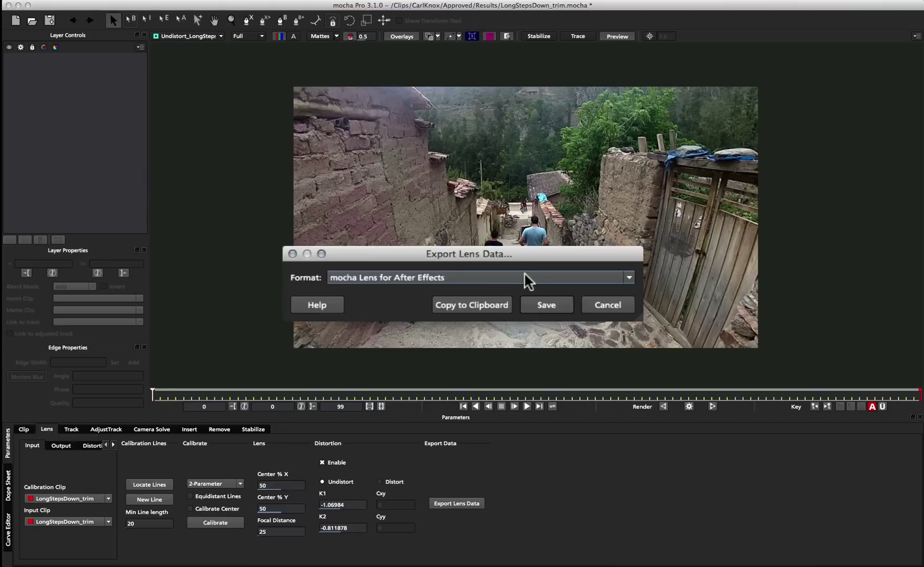
click(524, 279)
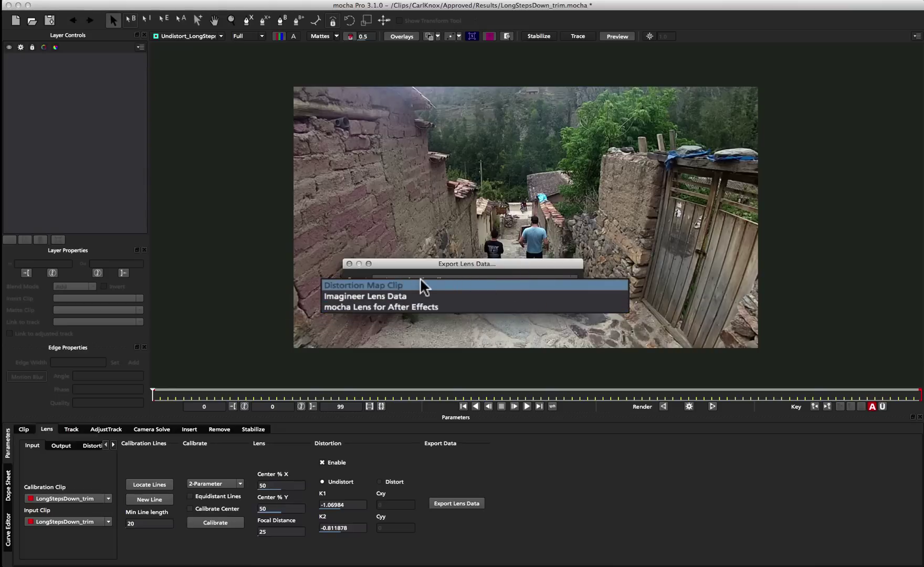
click(381, 306)
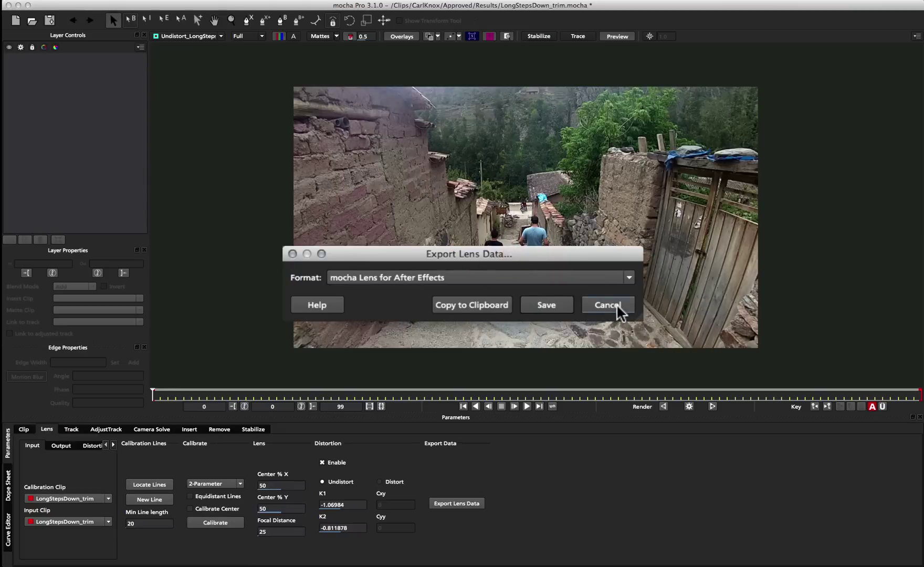